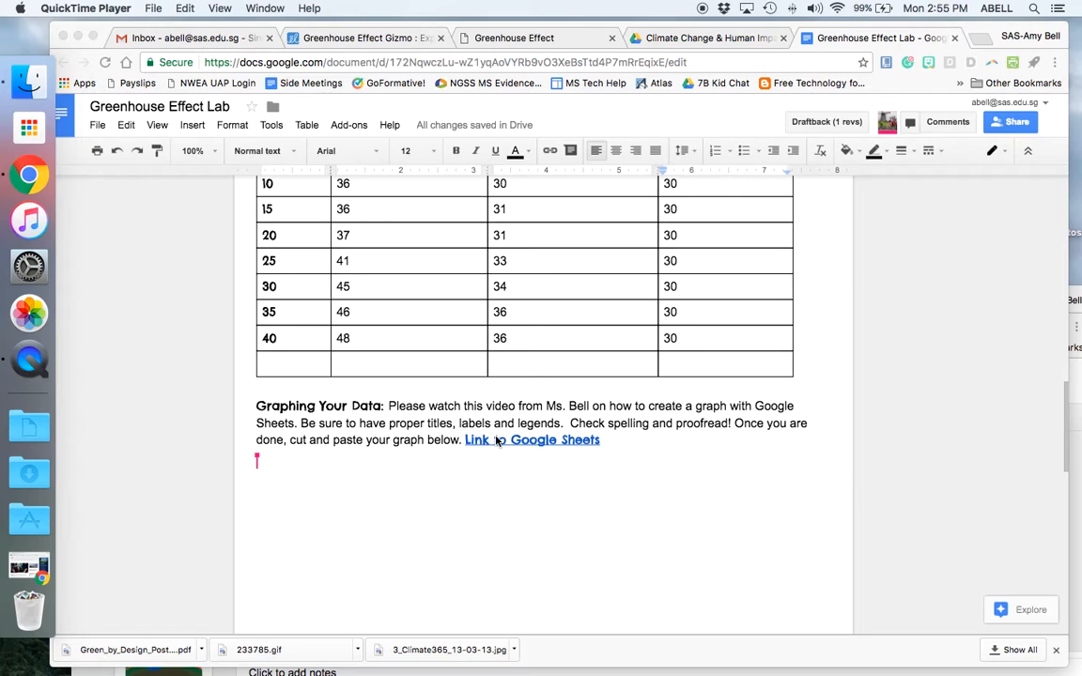
# Open the spreadsheet behind the "Link to Google Sheets" link in the Greenhouse Effect Lab document.
pyautogui.click(496, 452)
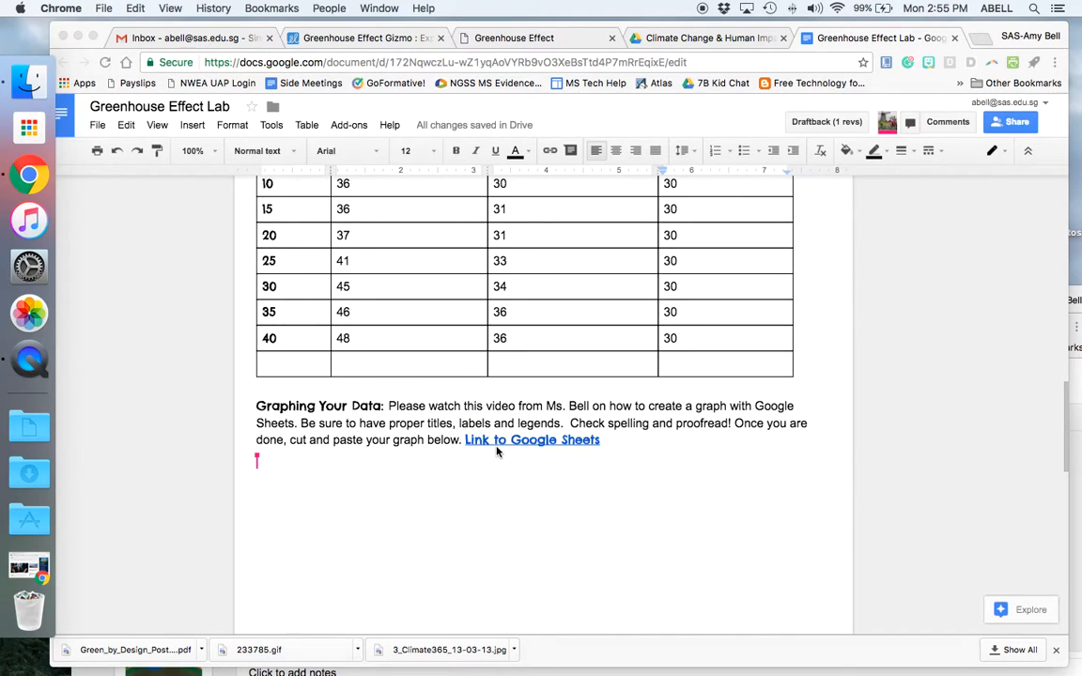
pyautogui.click(499, 439)
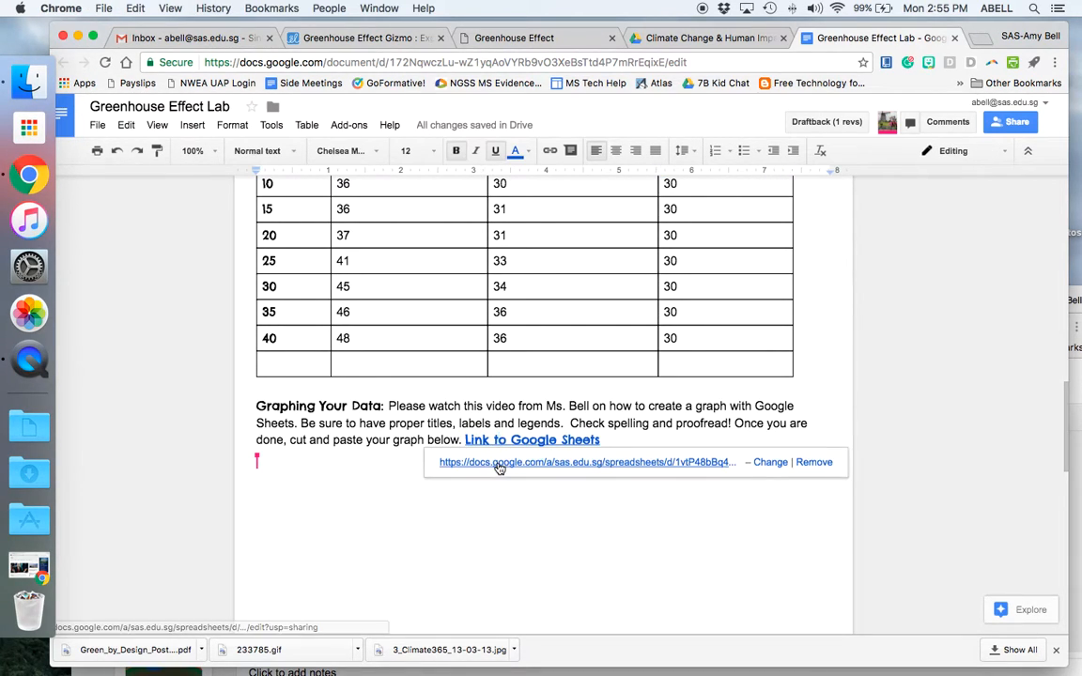
pyautogui.click(499, 464)
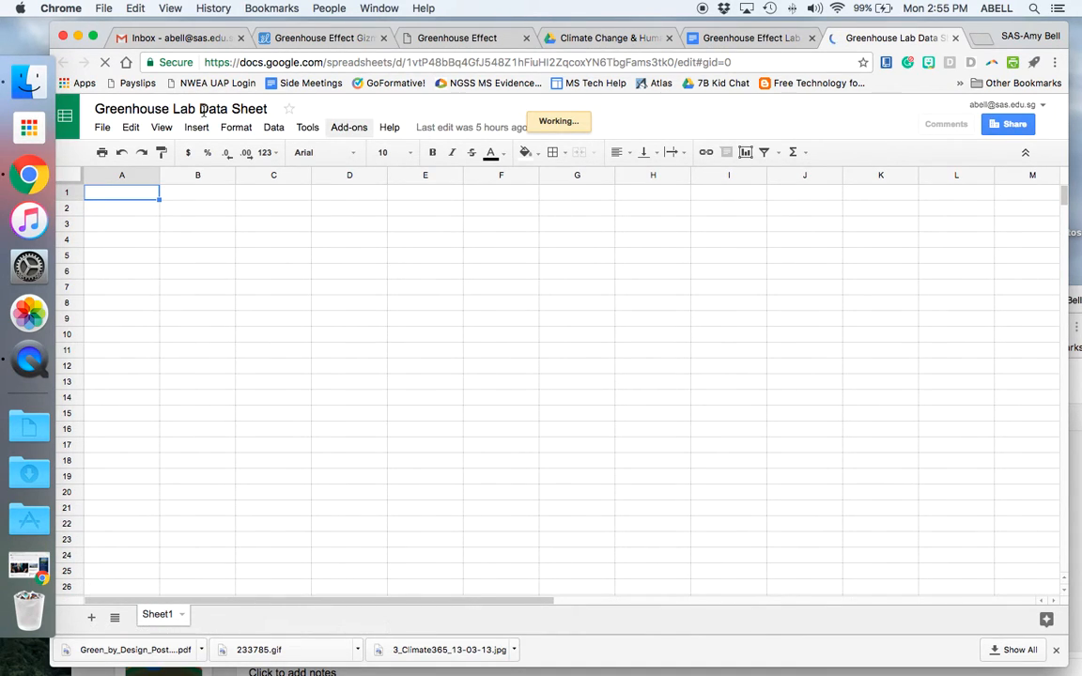
# Make a copy of the Greenhouse Lab Data Sheet, replacing "Copy of" in its name with the two teachers' names, and close the original.
pyautogui.click(101, 128)
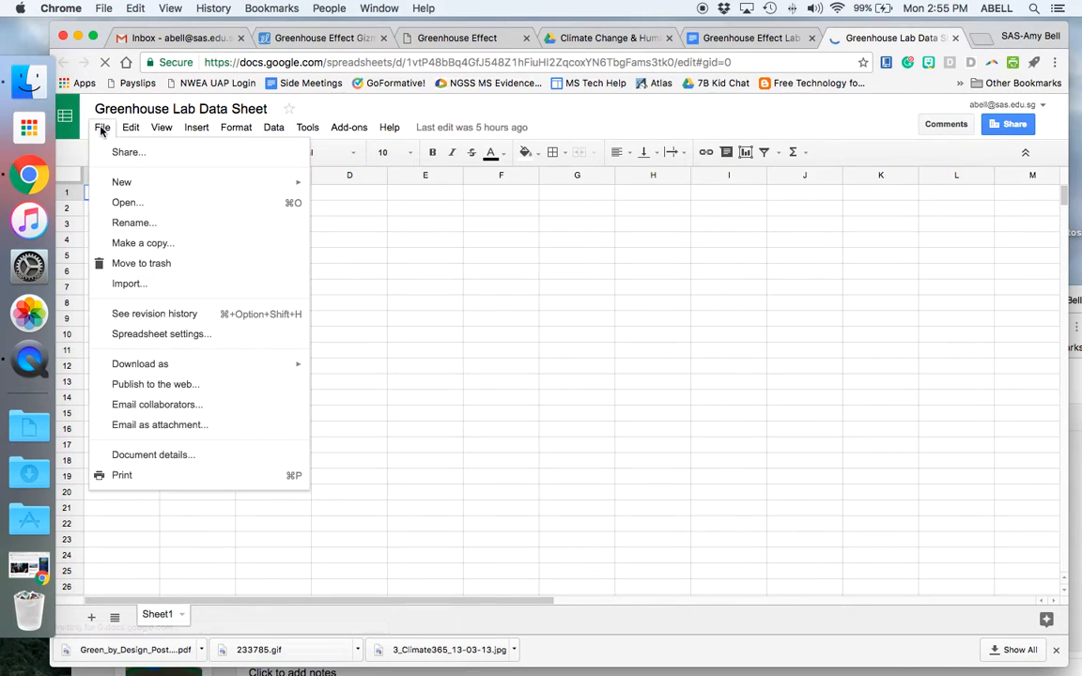
pyautogui.click(146, 244)
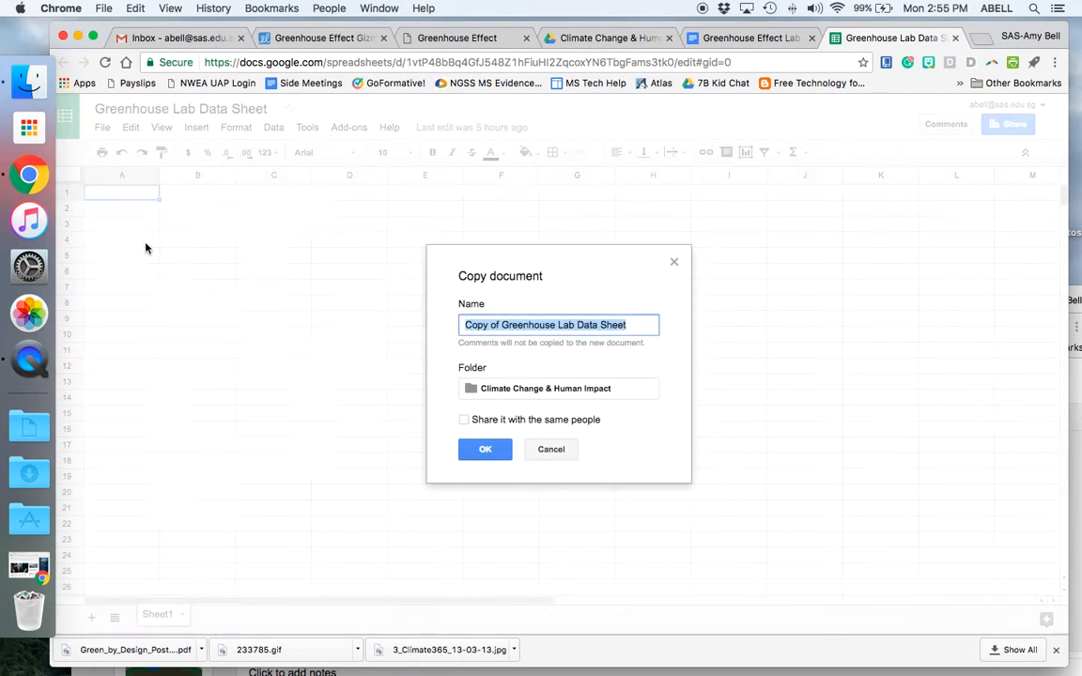
pyautogui.click(499, 325)
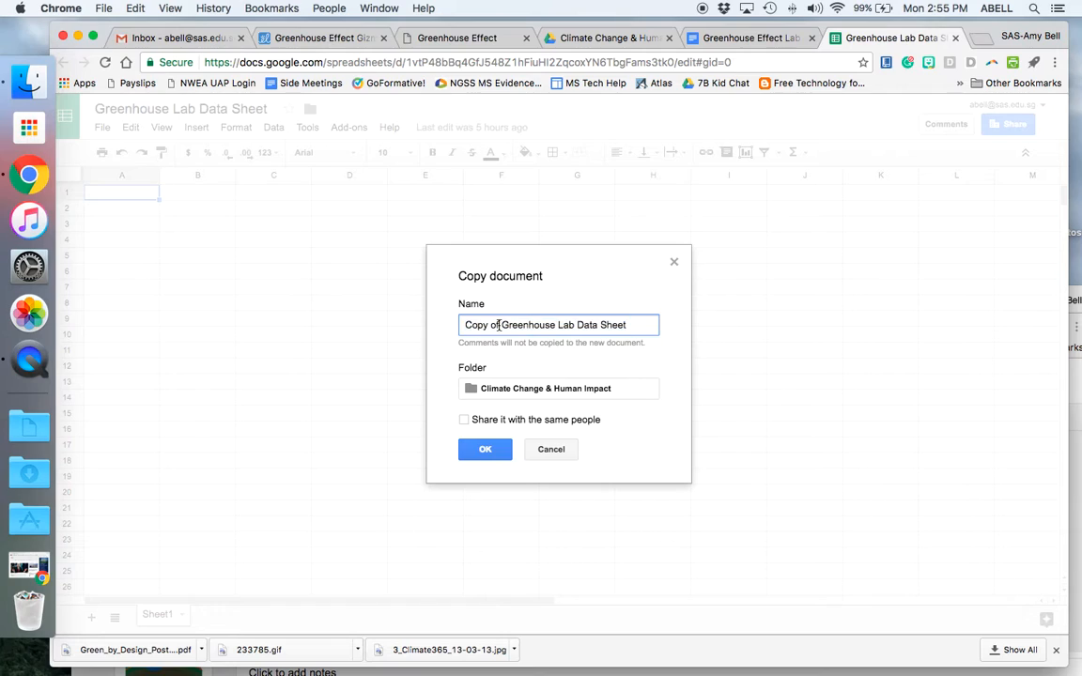
pyautogui.moveTo(501, 325); pyautogui.dragTo(463, 321)
pyautogui.write("Ms. Bell's and Mr. GoslingsGreenhouse Lab")
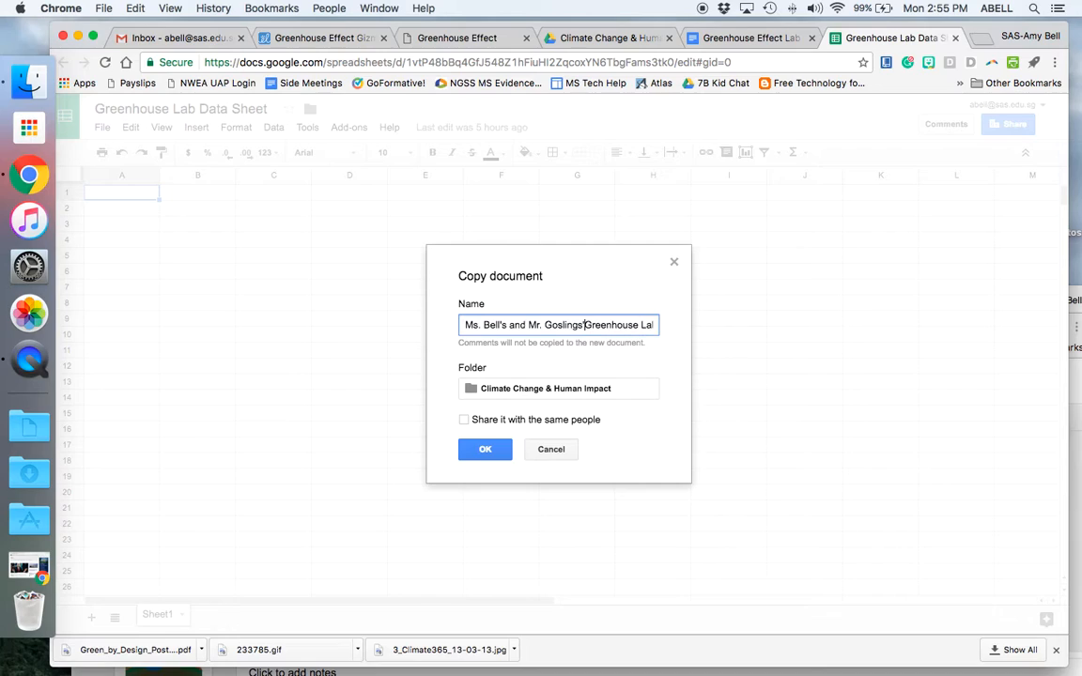
pyautogui.press('BackSpace')
pyautogui.write("'s")
pyautogui.click(483, 450)
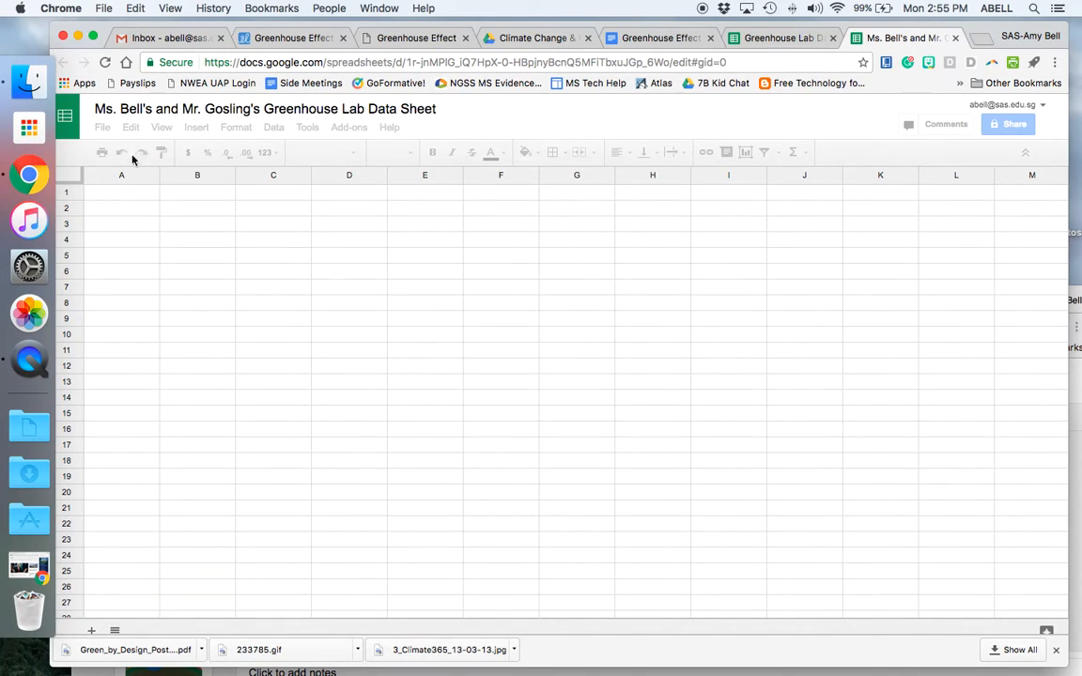
pyautogui.click(832, 38)
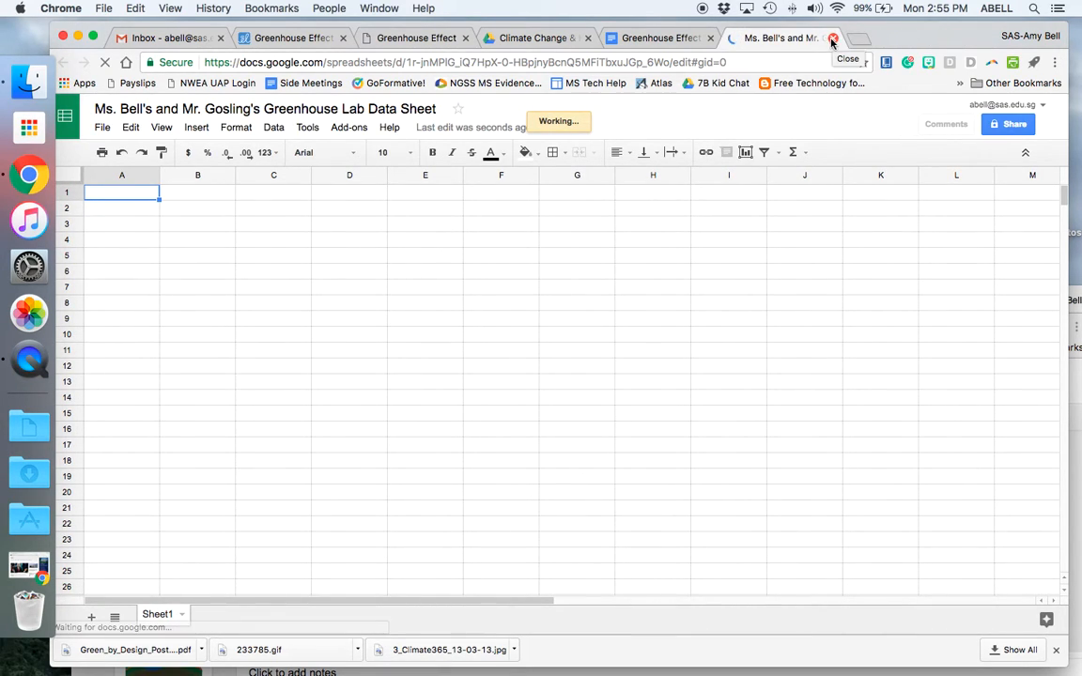
# Copy the lab document's temperature table from the Time header row through the 40-minute row into the copied spreadsheet, starting at cell A1.
pyautogui.click(666, 38)
pyautogui.scroll(5, 358, 347)
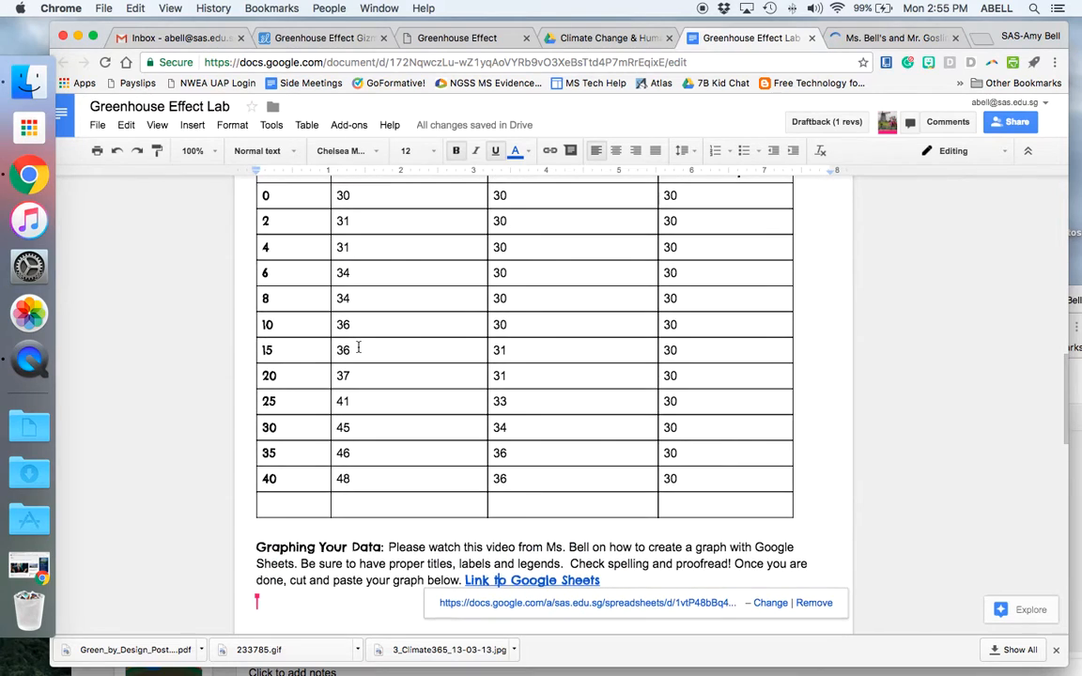
pyautogui.scroll(1, 358, 347)
pyautogui.scroll(-3, 355, 300)
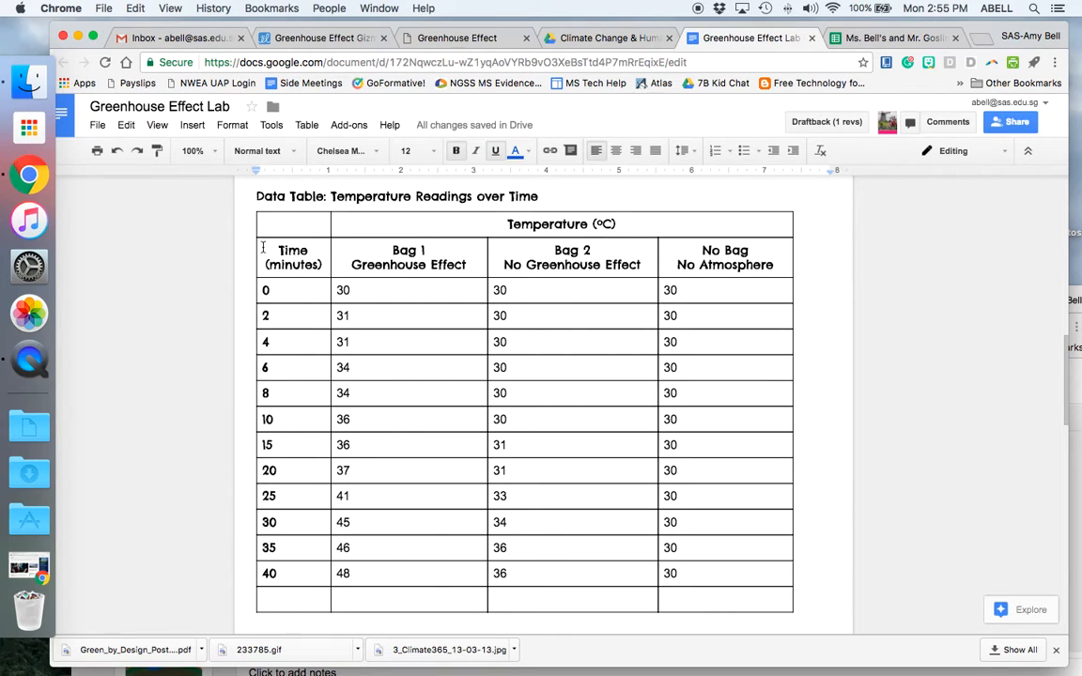
pyautogui.moveTo(263, 246); pyautogui.dragTo(693, 573)
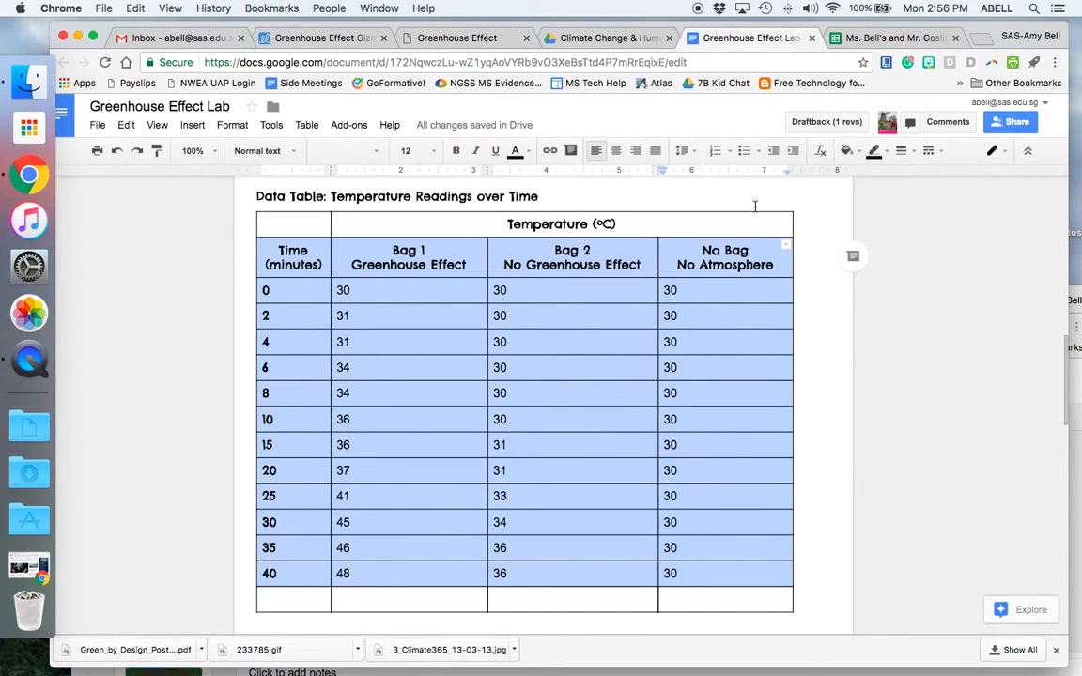
pyautogui.click(850, 37)
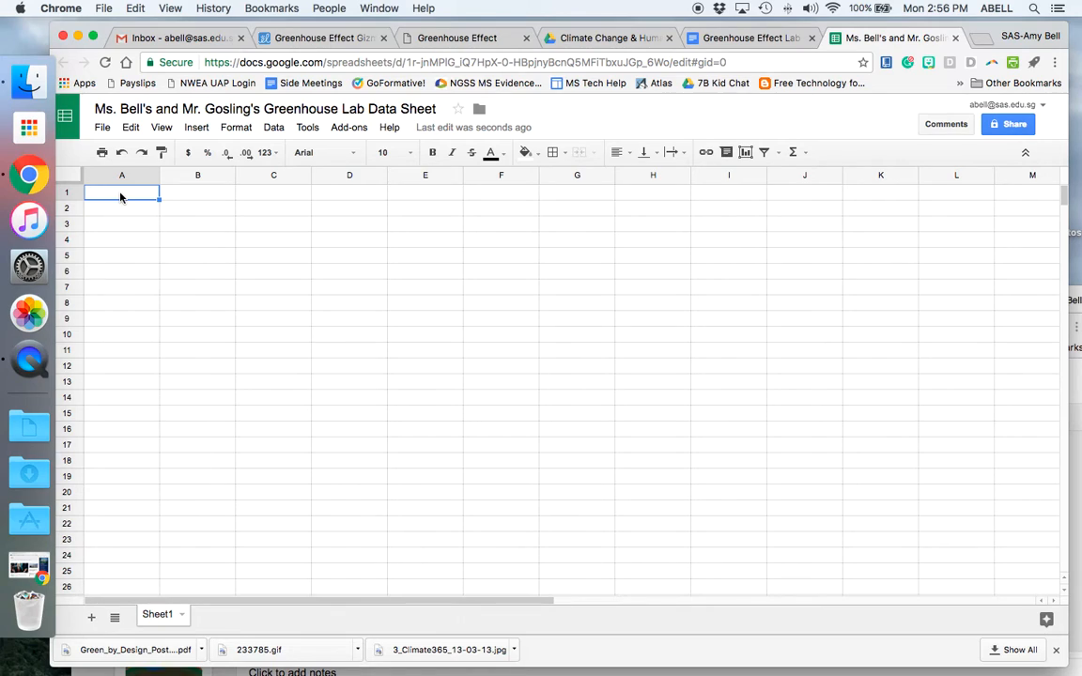
pyautogui.press('super+v')
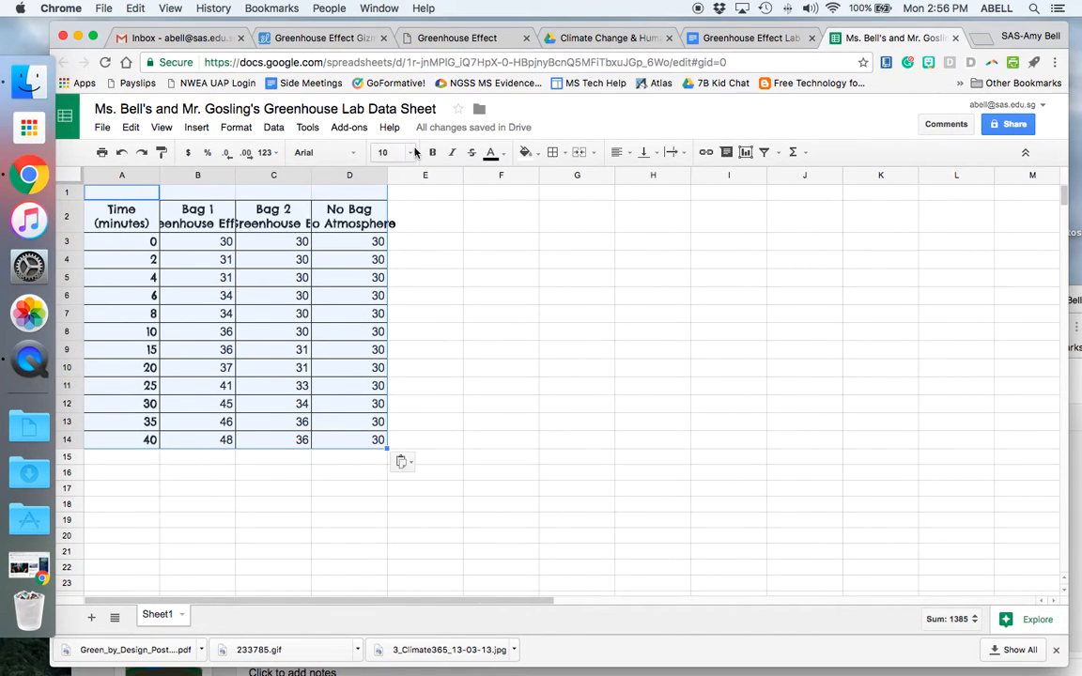
# Change the pasted table's font to Arial and remove its bold formatting.
pyautogui.click(355, 152)
pyautogui.click(333, 178)
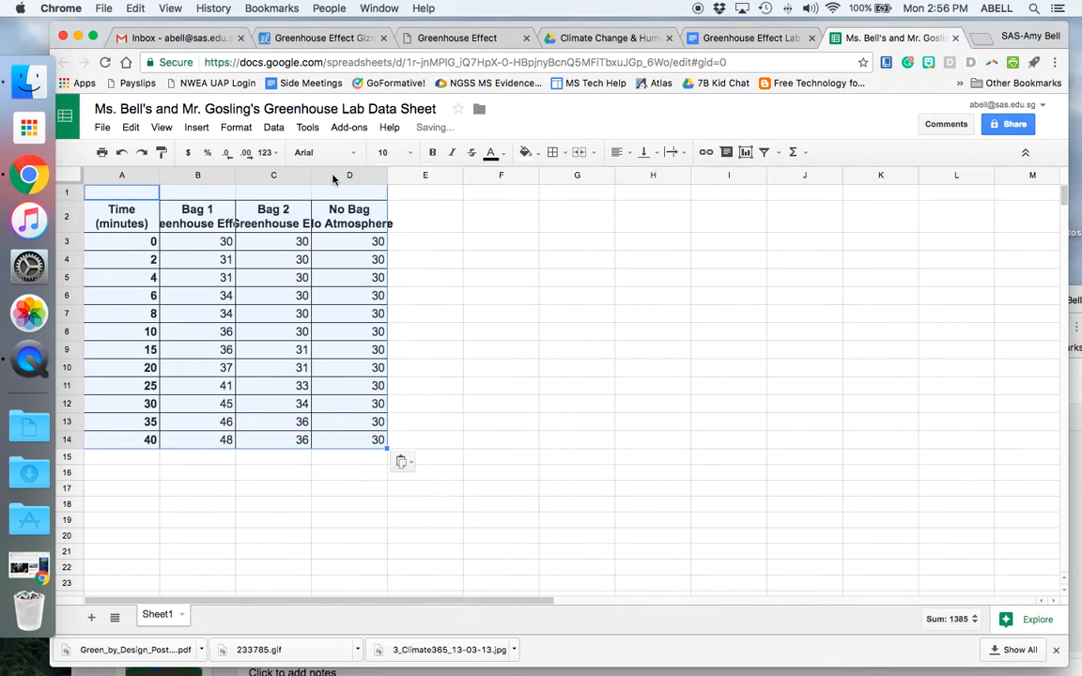
pyautogui.click(432, 152)
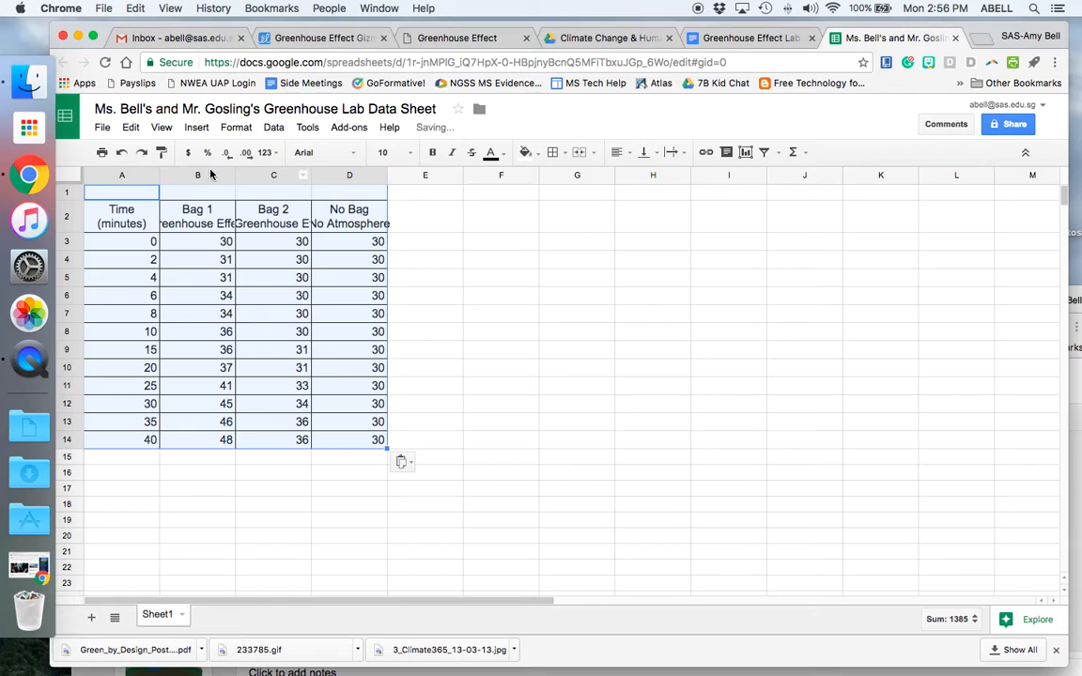
# Widen columns A through D so that the table's header texts fit inside their cells.
pyautogui.moveTo(159, 175); pyautogui.dragTo(189, 176)
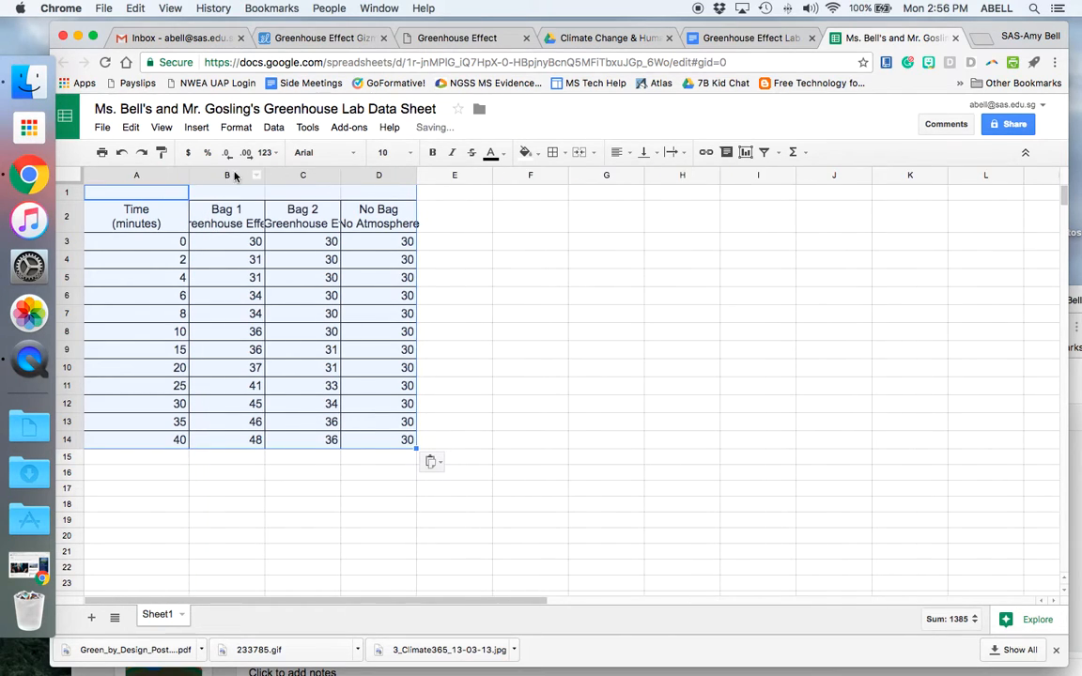
pyautogui.moveTo(265, 178); pyautogui.dragTo(293, 178)
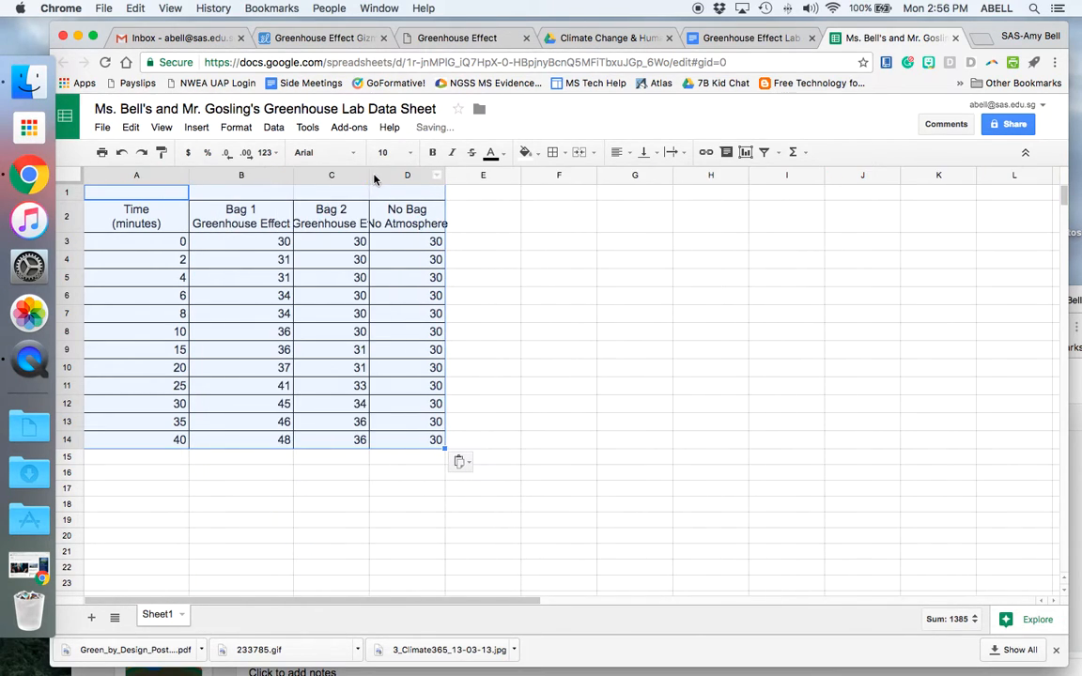
pyautogui.moveTo(369, 178); pyautogui.dragTo(414, 177)
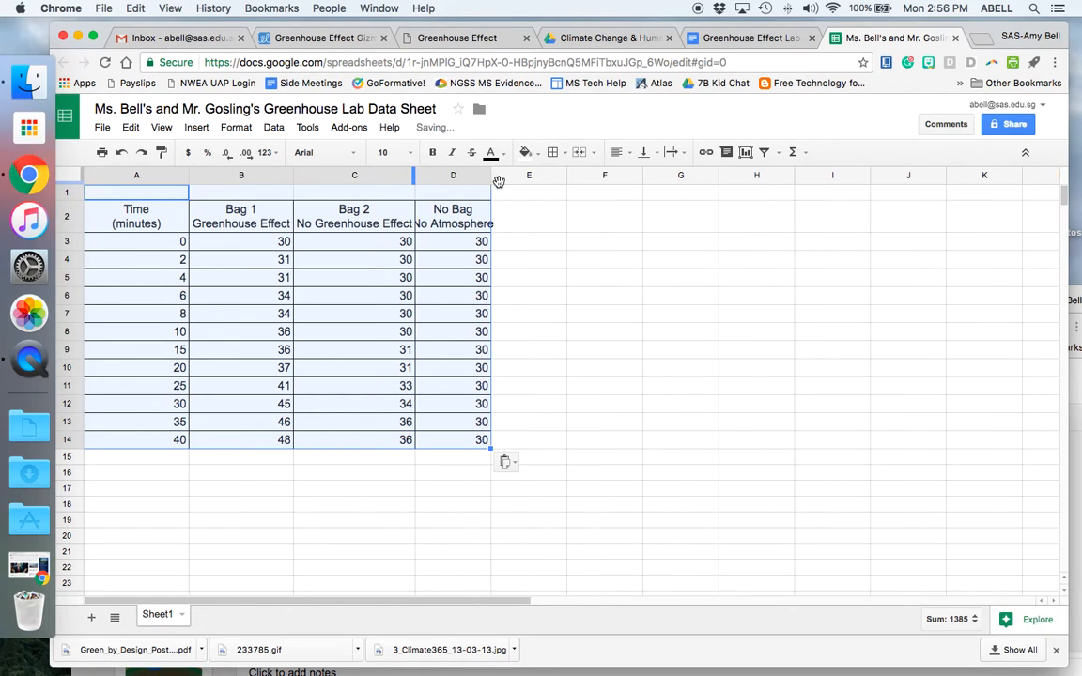
pyautogui.moveTo(491, 181); pyautogui.dragTo(547, 178)
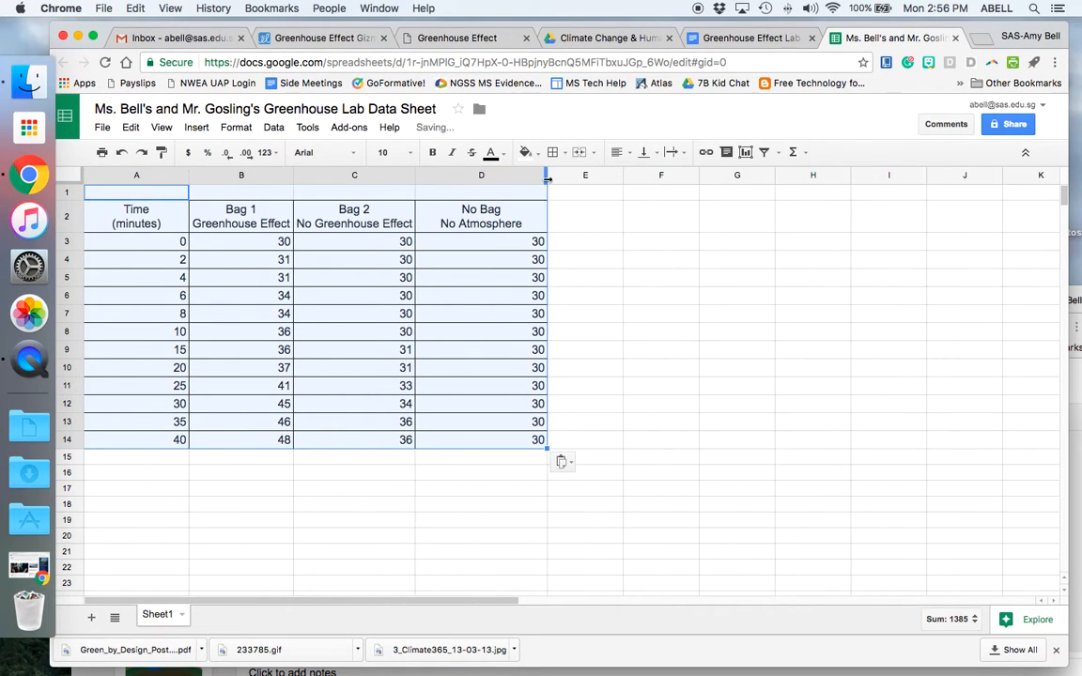
pyautogui.moveTo(413, 178); pyautogui.dragTo(438, 175)
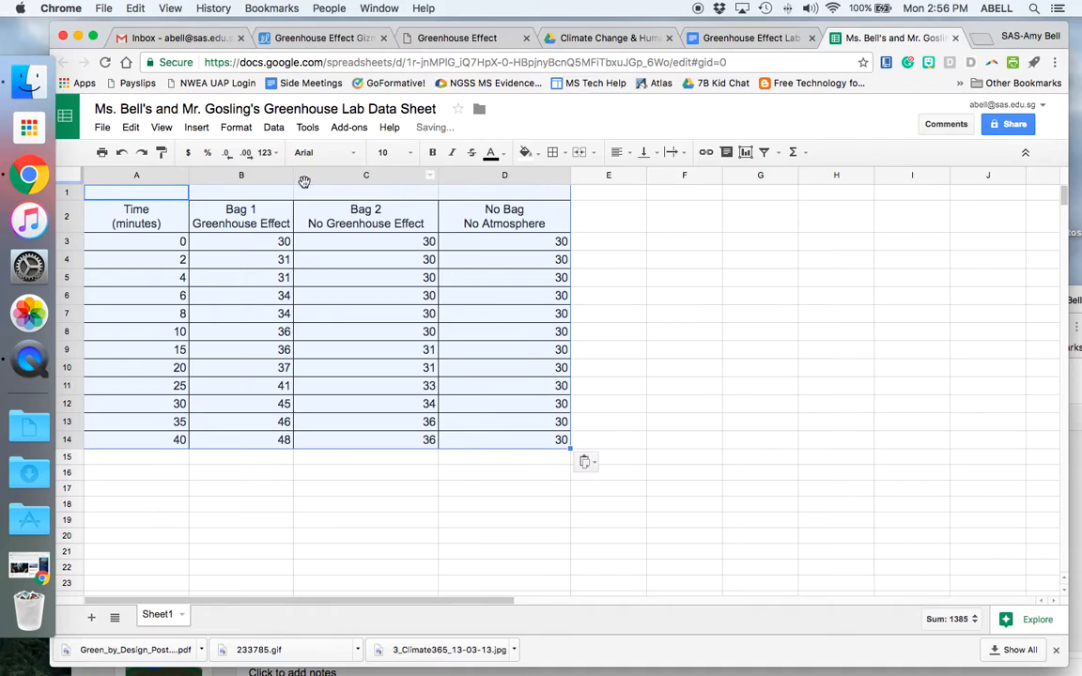
pyautogui.moveTo(293, 178); pyautogui.dragTo(315, 177)
pyautogui.click(444, 493)
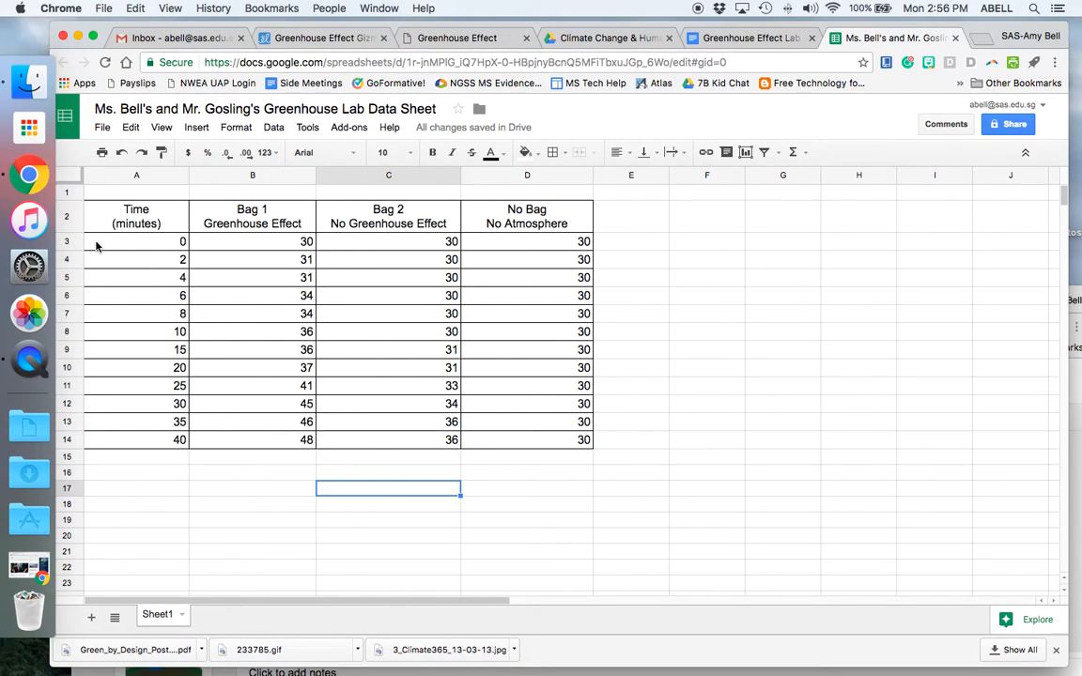
# Start a new chart from the table range A2:D14, including the header row.
pyautogui.click(108, 212)
pyautogui.moveTo(108, 212); pyautogui.dragTo(528, 438)
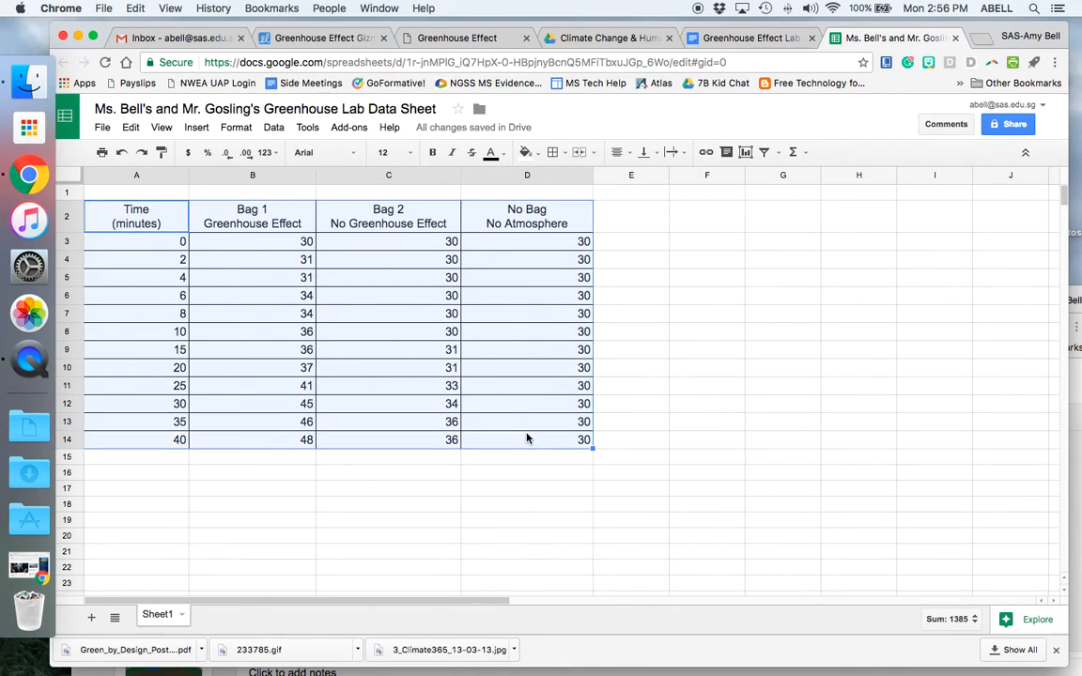
pyautogui.click(747, 153)
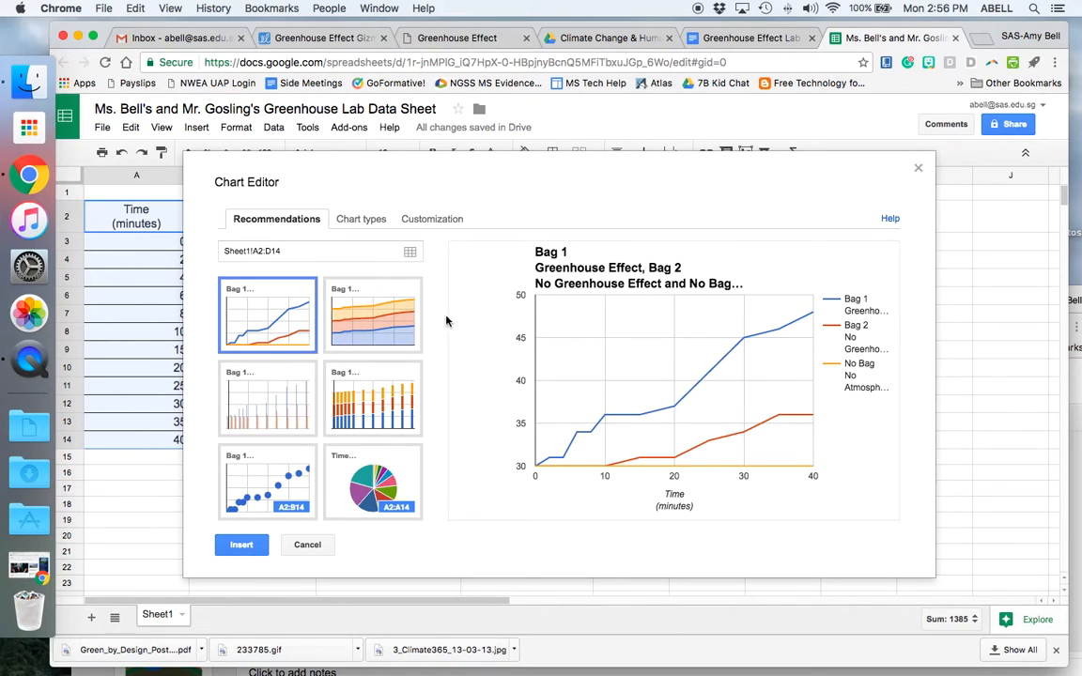
# Preview the stacked column and area chart types and return to the plain line chart.
pyautogui.click(364, 423)
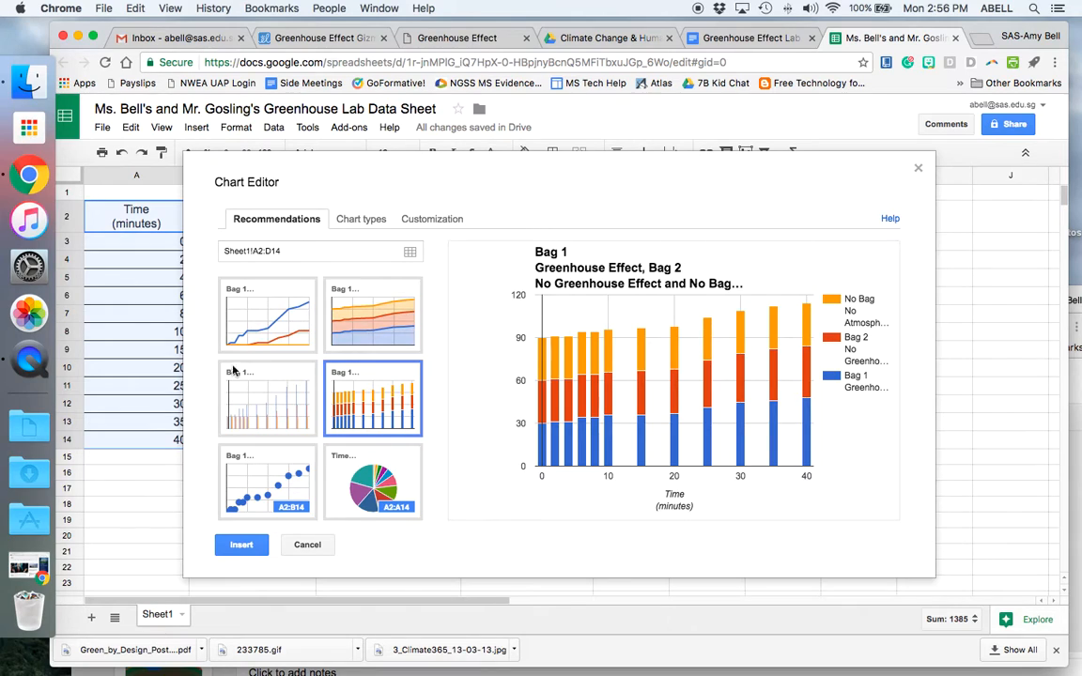
pyautogui.click(263, 326)
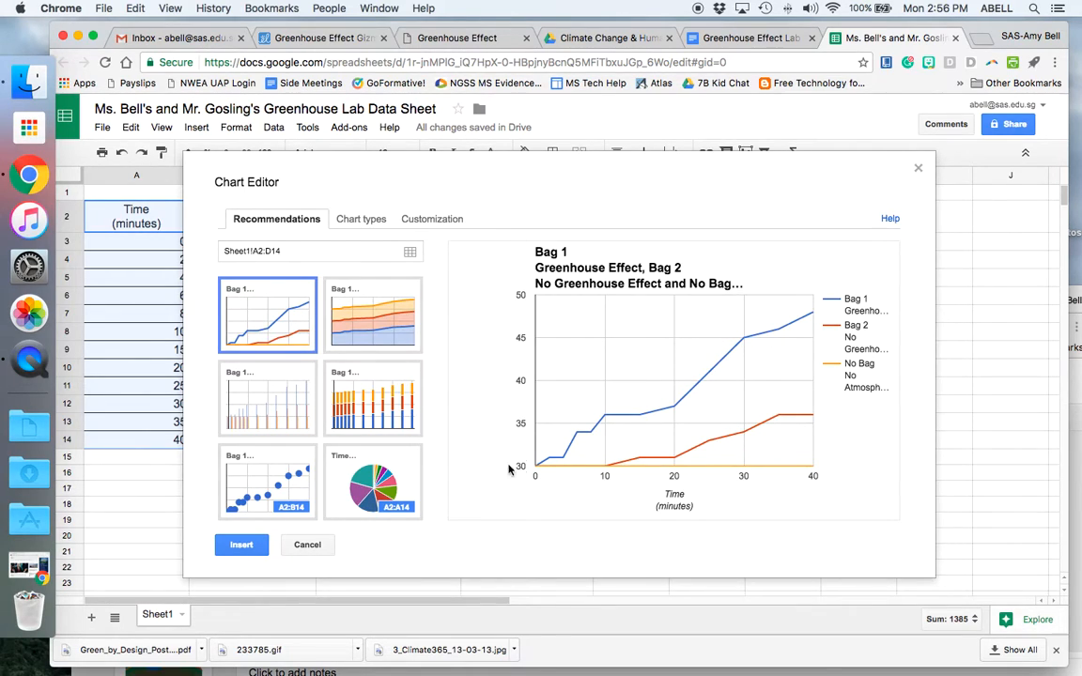
pyautogui.click(371, 221)
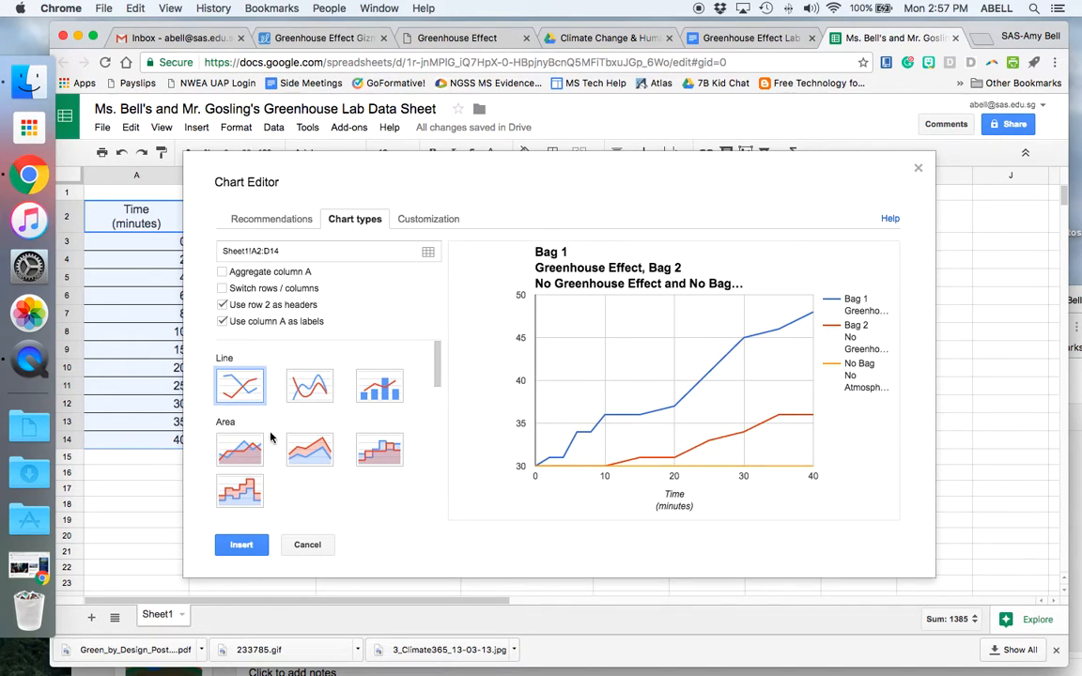
pyautogui.click(248, 452)
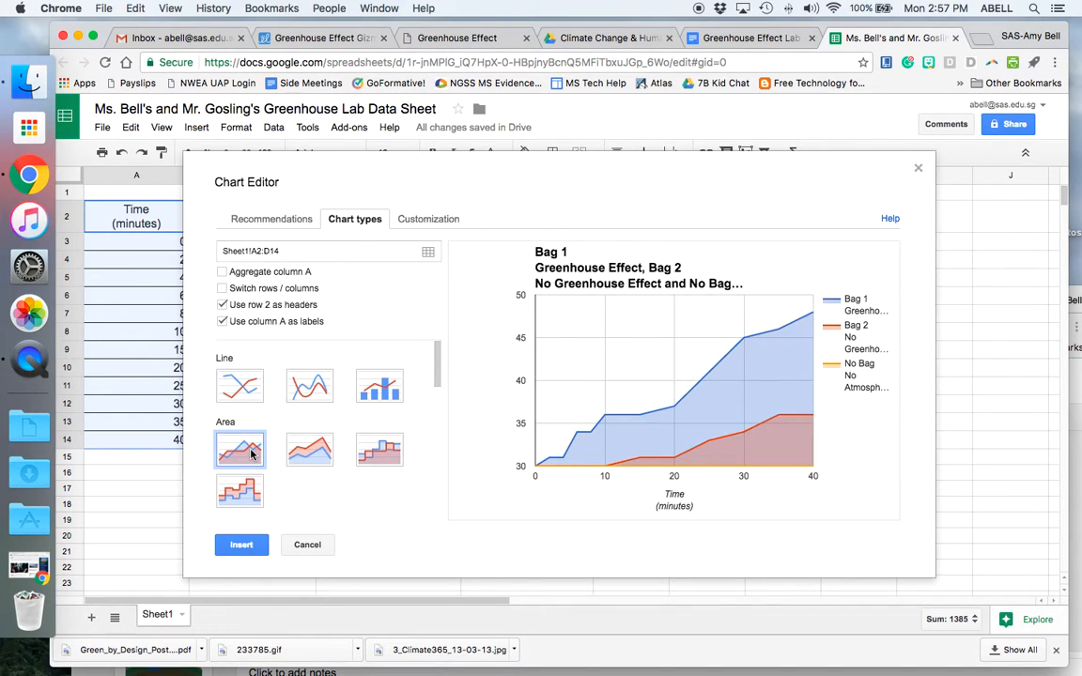
pyautogui.click(241, 393)
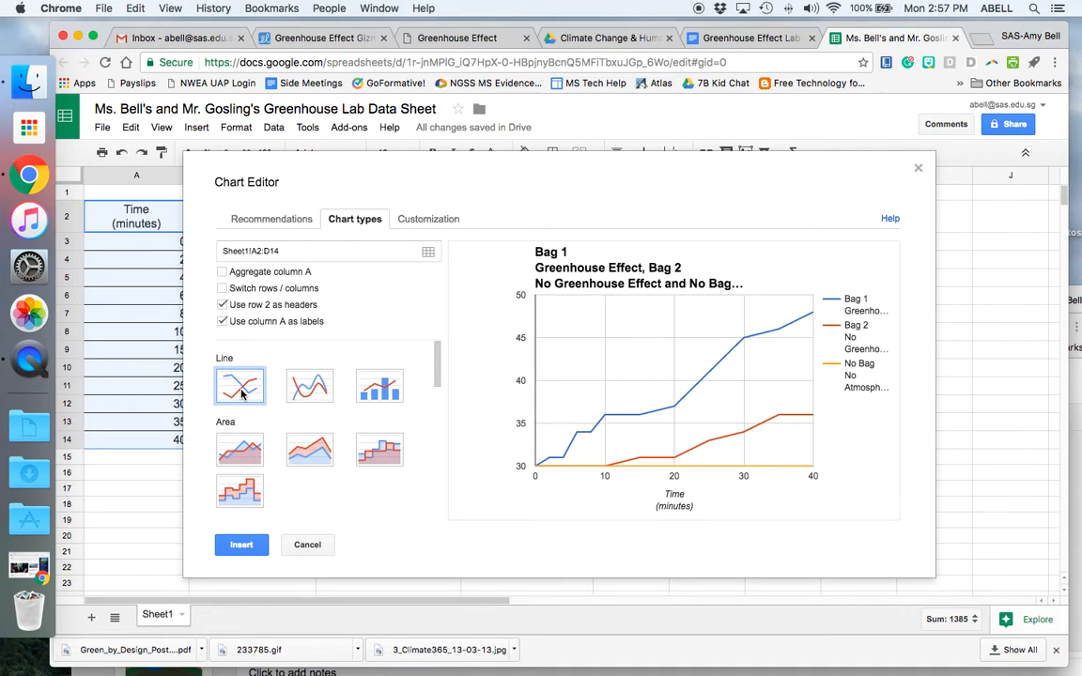
# Replace the chart title with "Results of Greenhouse Effect Lab".
pyautogui.click(428, 218)
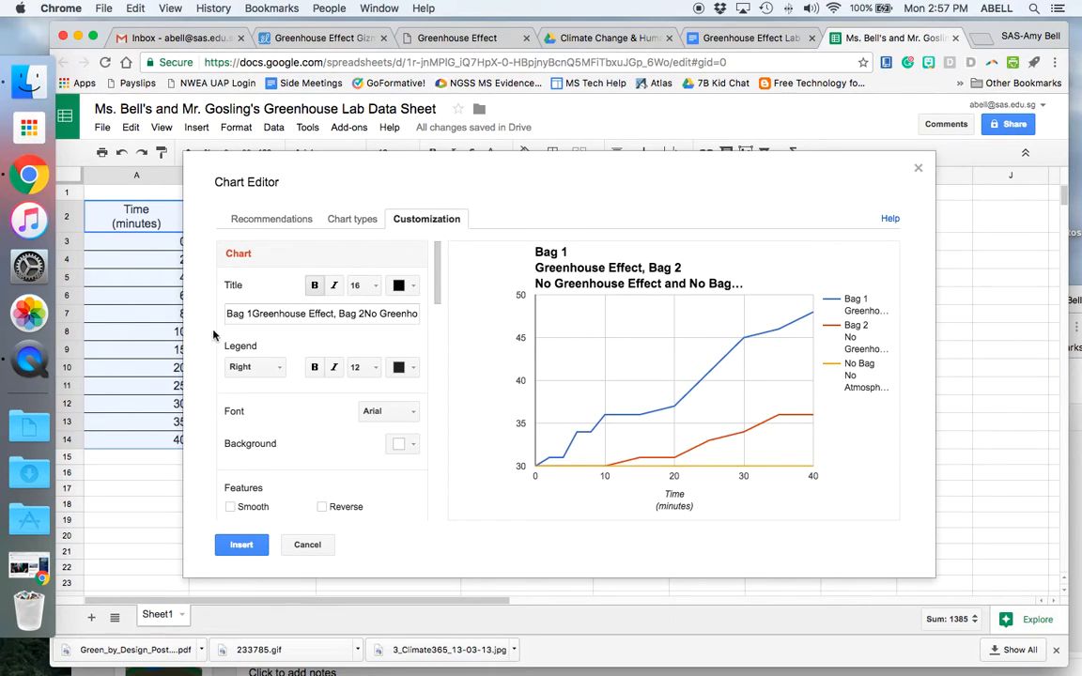
pyautogui.moveTo(226, 315); pyautogui.dragTo(418, 313)
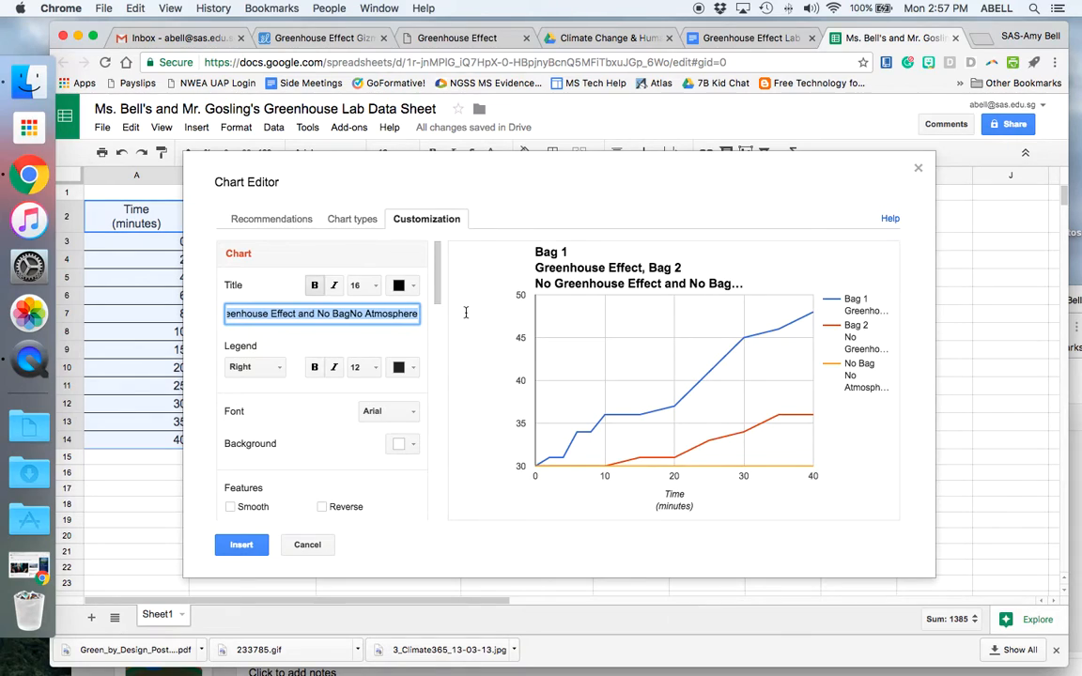
pyautogui.write('Results of Greenhouse Effect Lab')
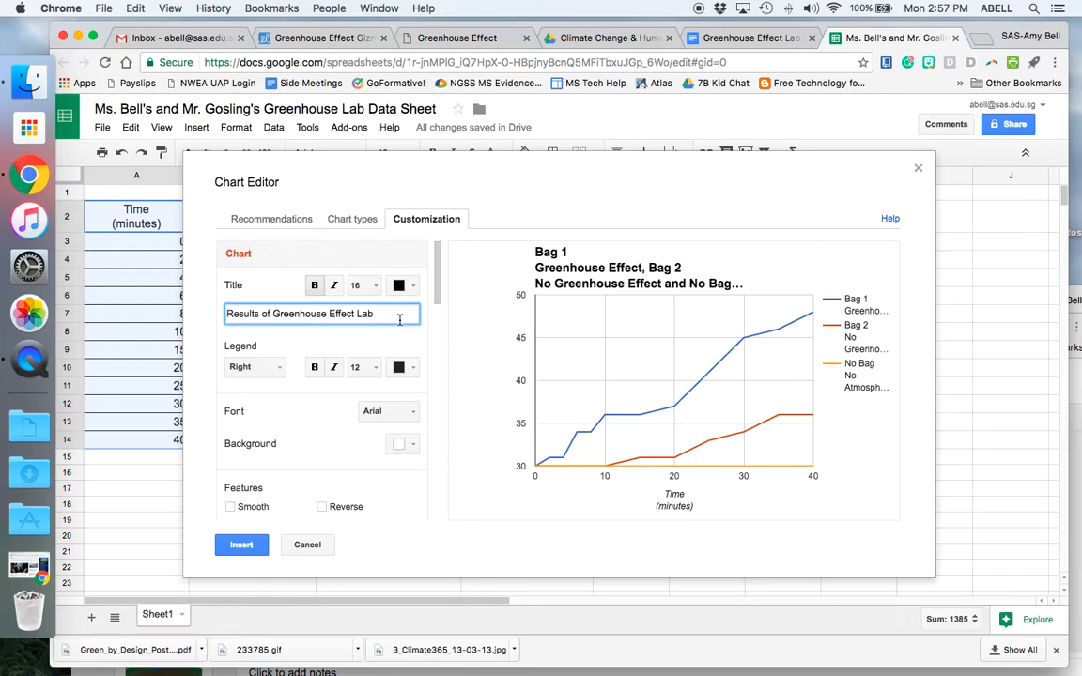
# Set the chart's legend position to Top.
pyautogui.click(275, 367)
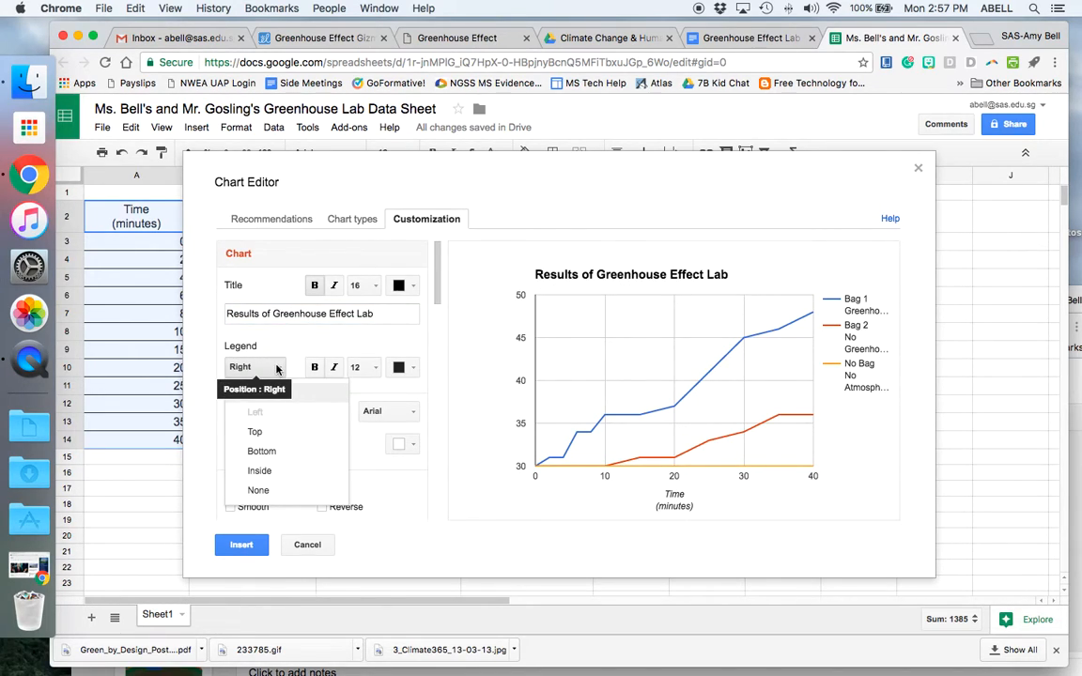
pyautogui.click(268, 393)
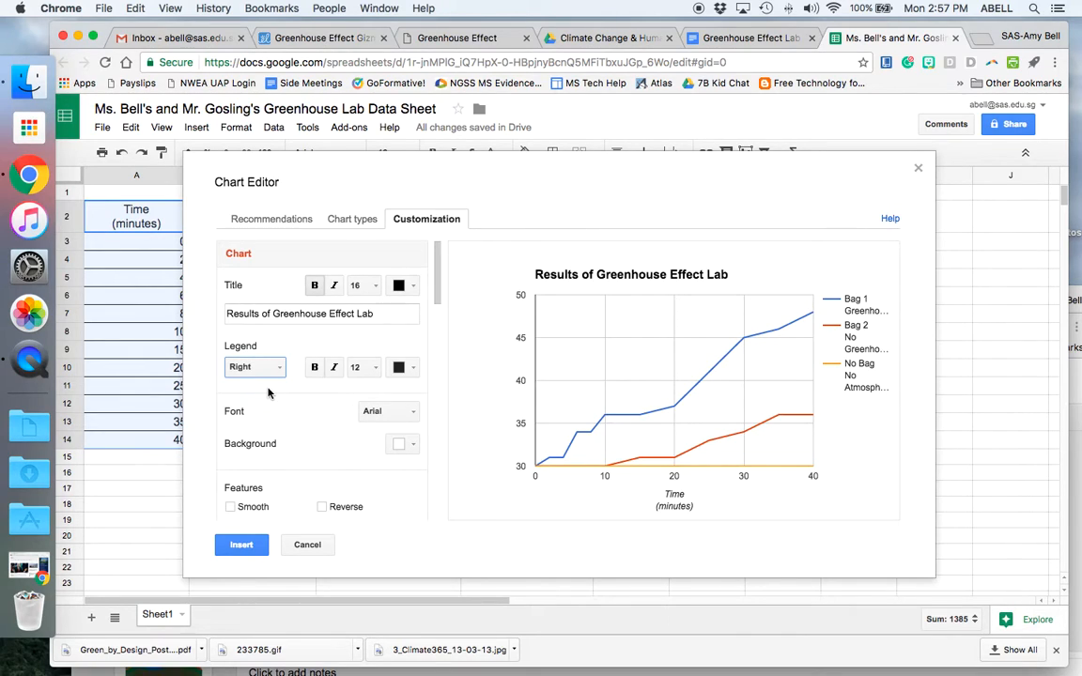
pyautogui.click(272, 367)
pyautogui.click(242, 393)
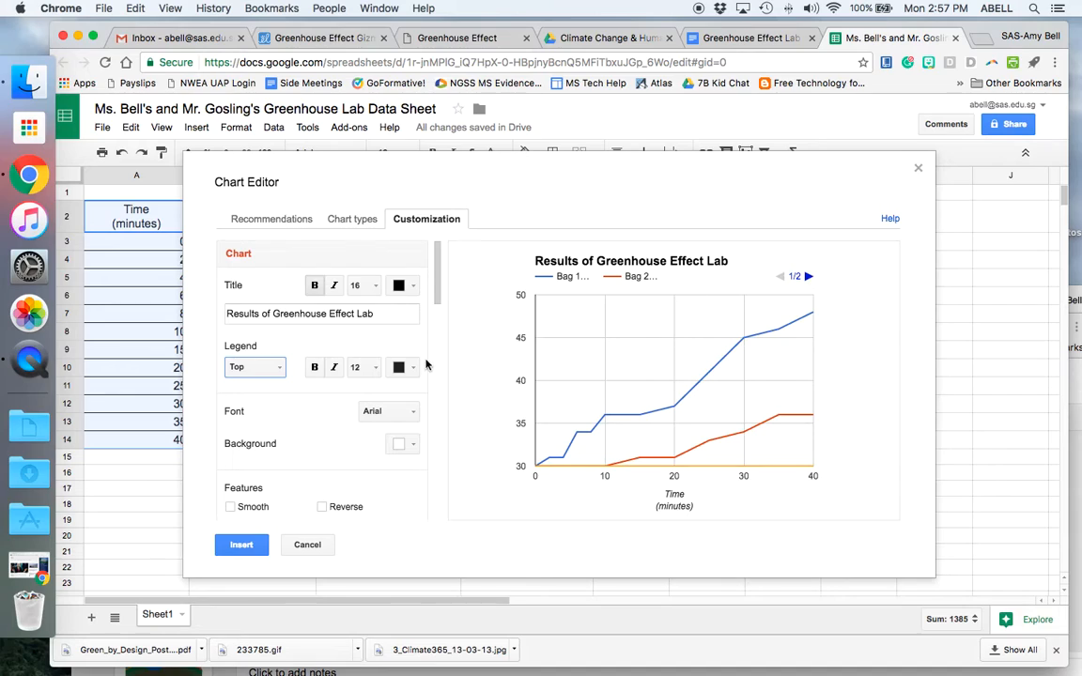
# Preview the chart legend in the Inside position and set the legend position to Right.
pyautogui.click(279, 368)
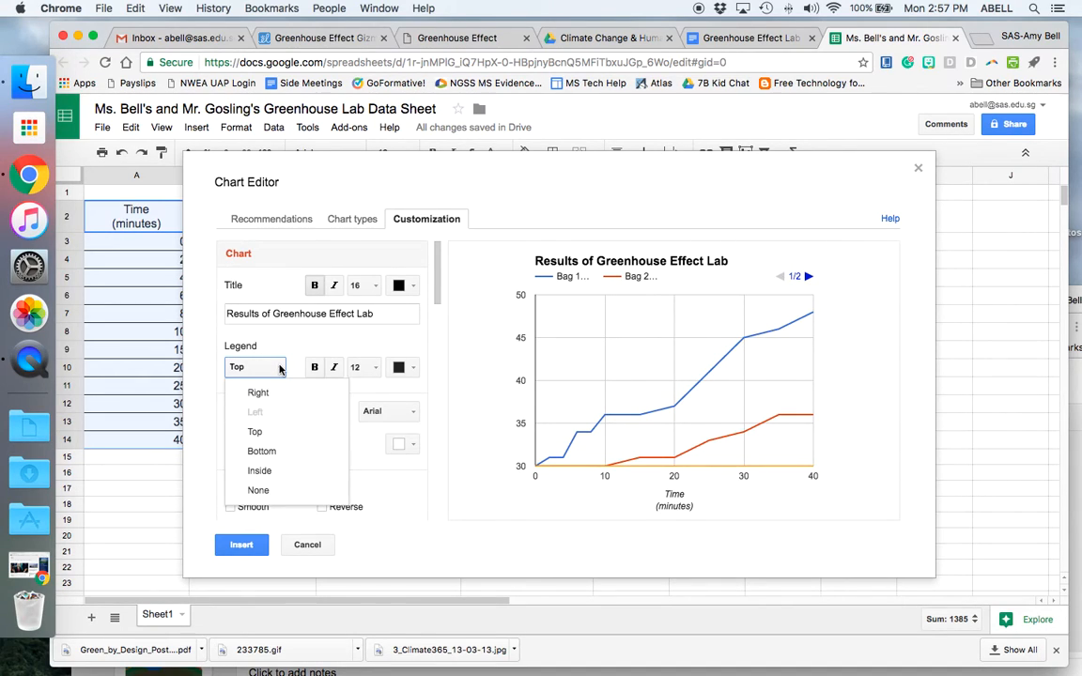
pyautogui.click(264, 472)
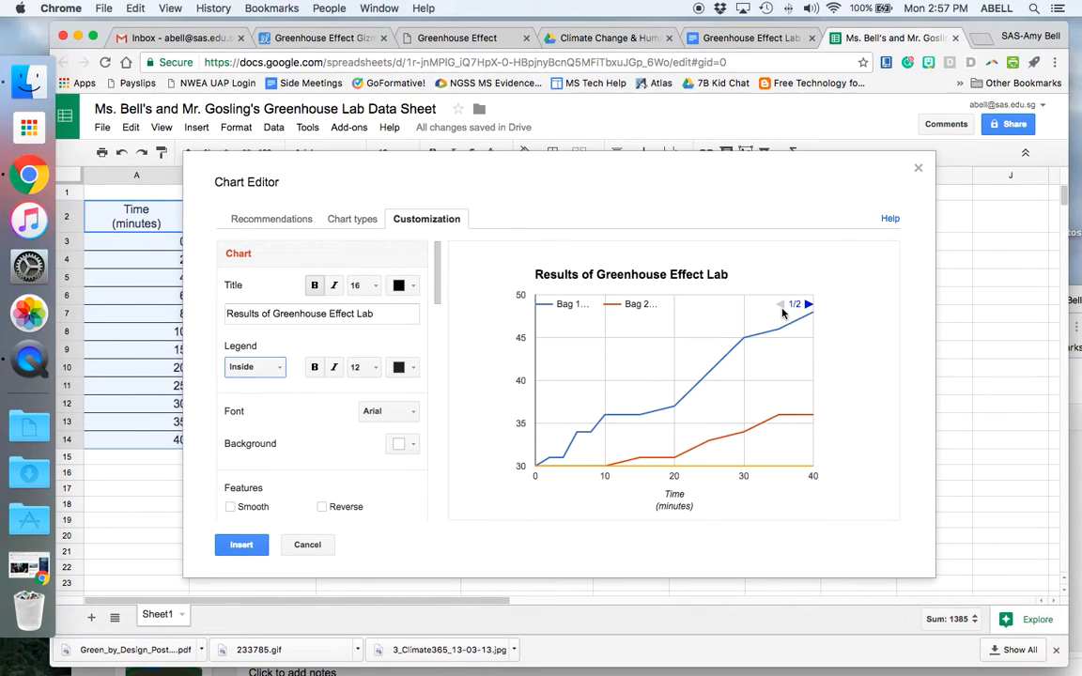
pyautogui.click(266, 367)
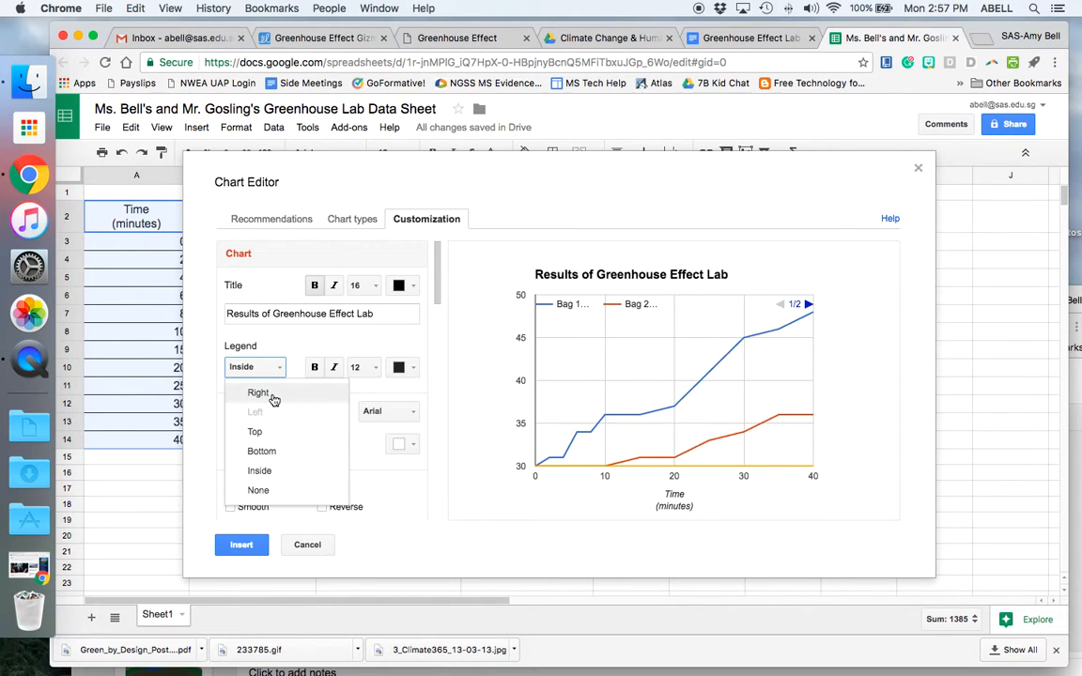
pyautogui.click(273, 398)
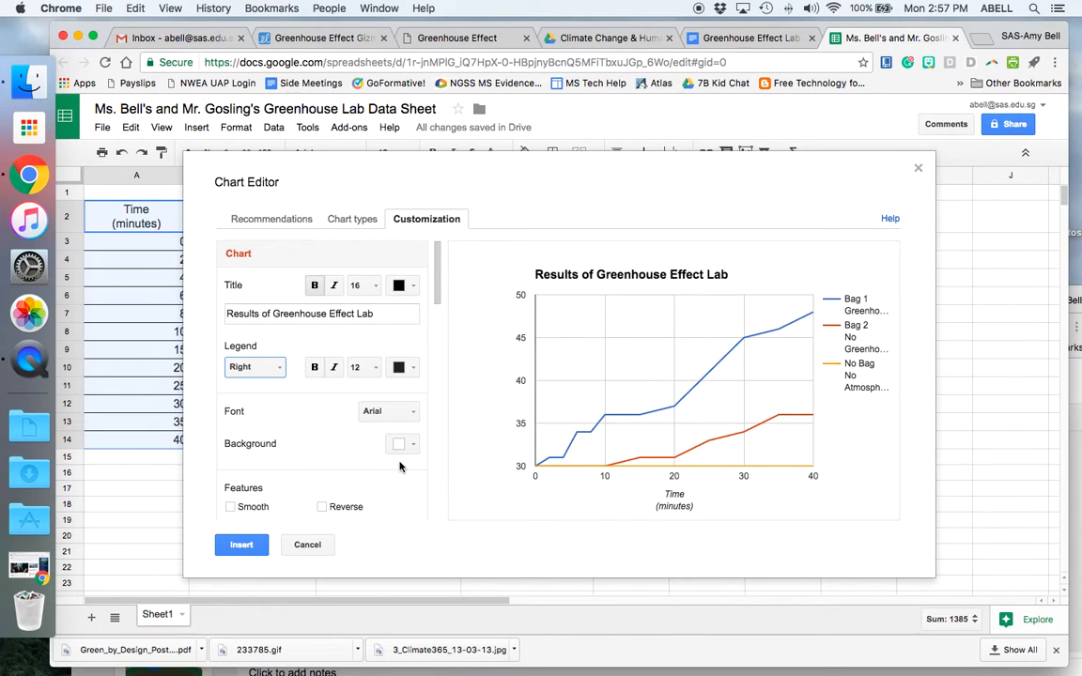
# Correct the horizontal axis title to read "Time (minutes)".
pyautogui.scroll(-3, 376, 470)
pyautogui.scroll(-3, 348, 487)
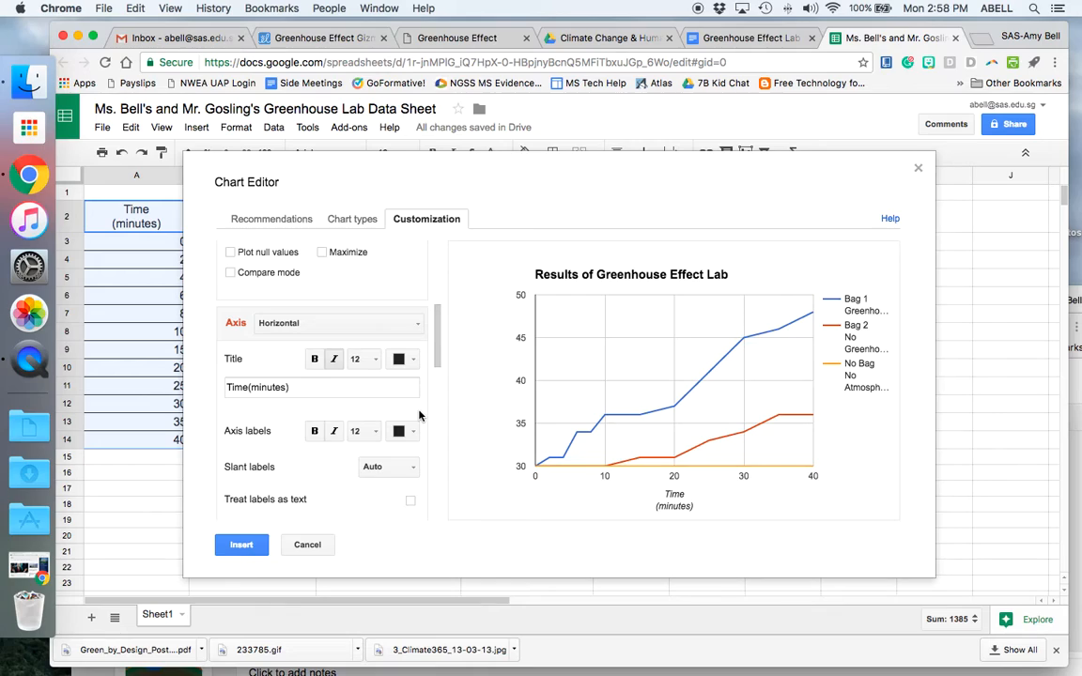
pyautogui.click(416, 326)
pyautogui.click(416, 325)
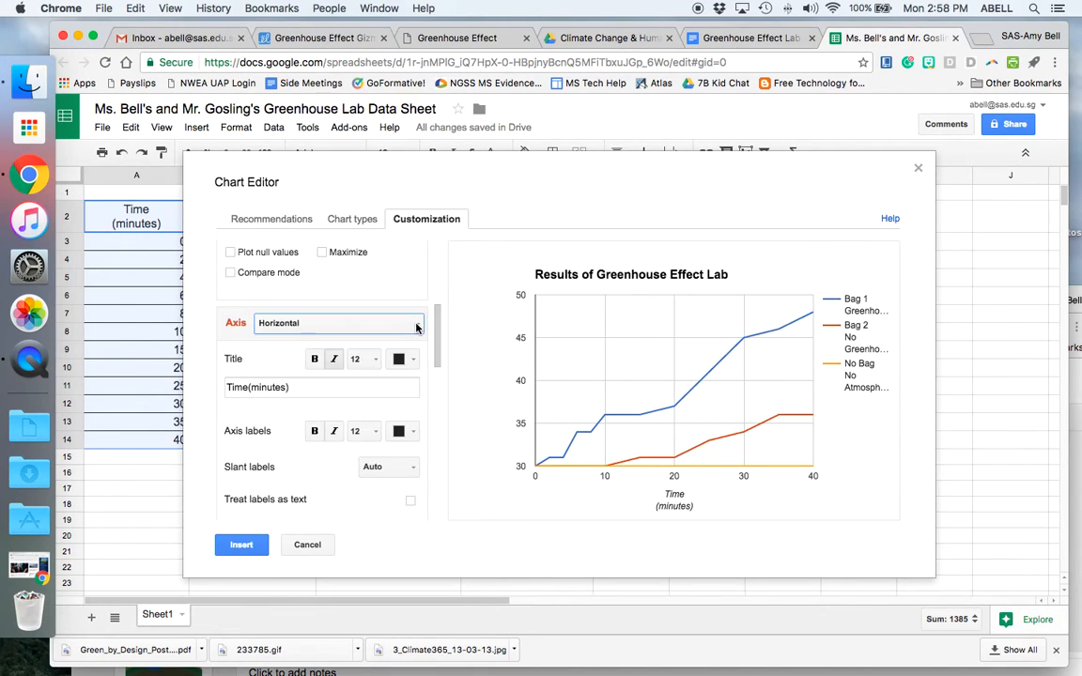
pyautogui.click(248, 387)
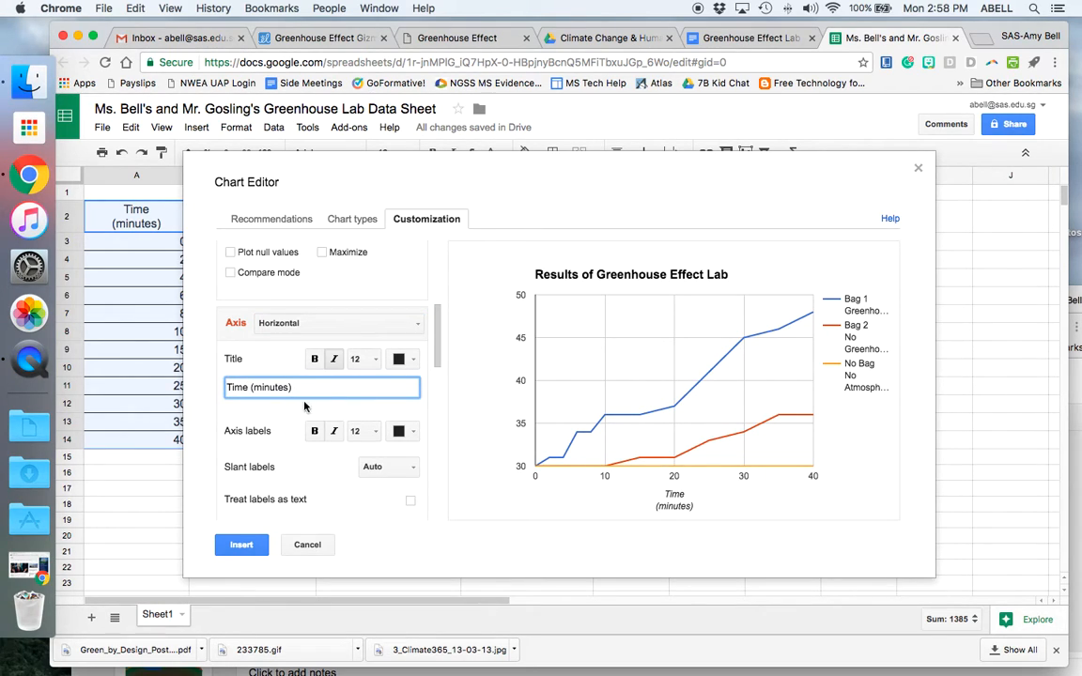
# Look through the remaining axis and series settings and title the left vertical axis "Temperature (Celcius)".
pyautogui.scroll(-3, 276, 437)
pyautogui.scroll(-2, 274, 436)
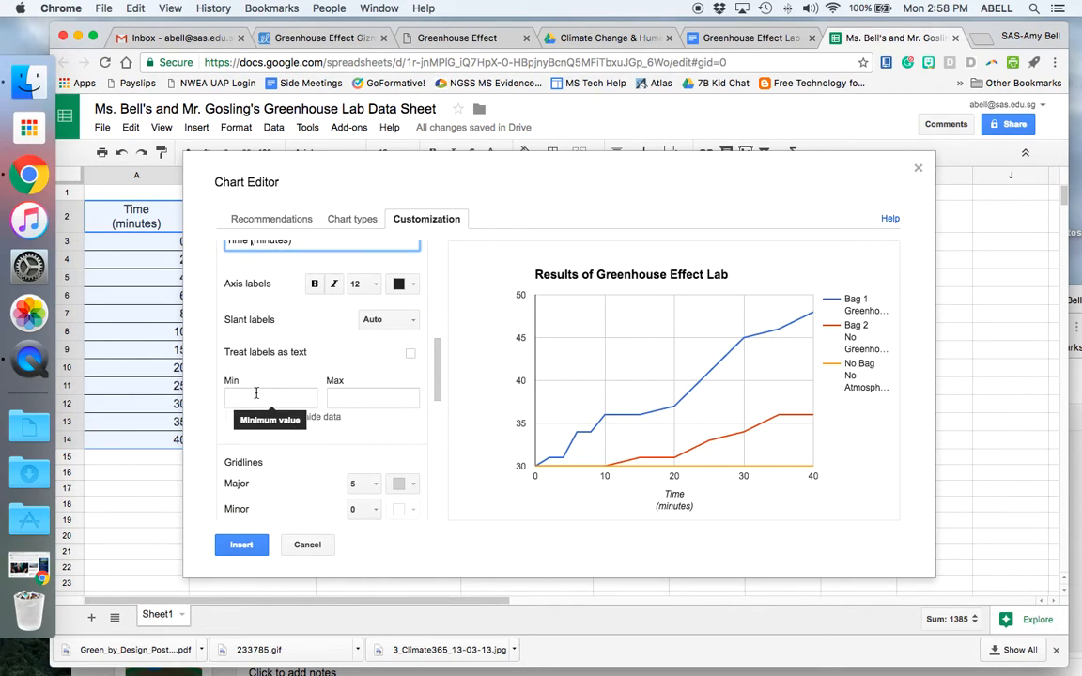
pyautogui.scroll(-5, 358, 413)
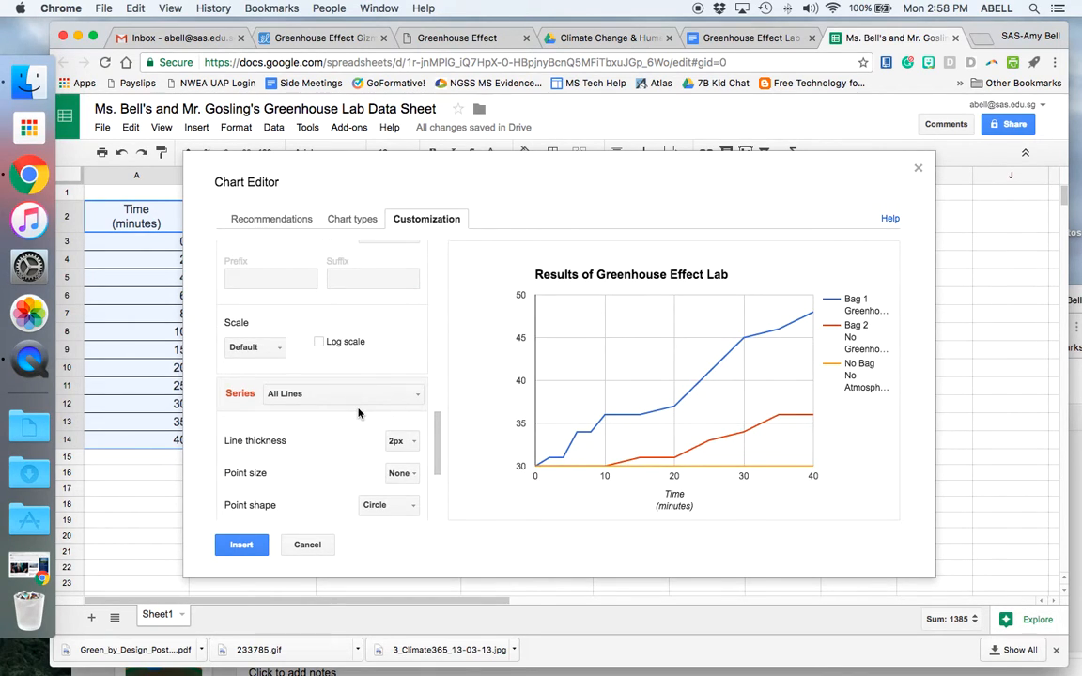
pyautogui.scroll(10, 358, 414)
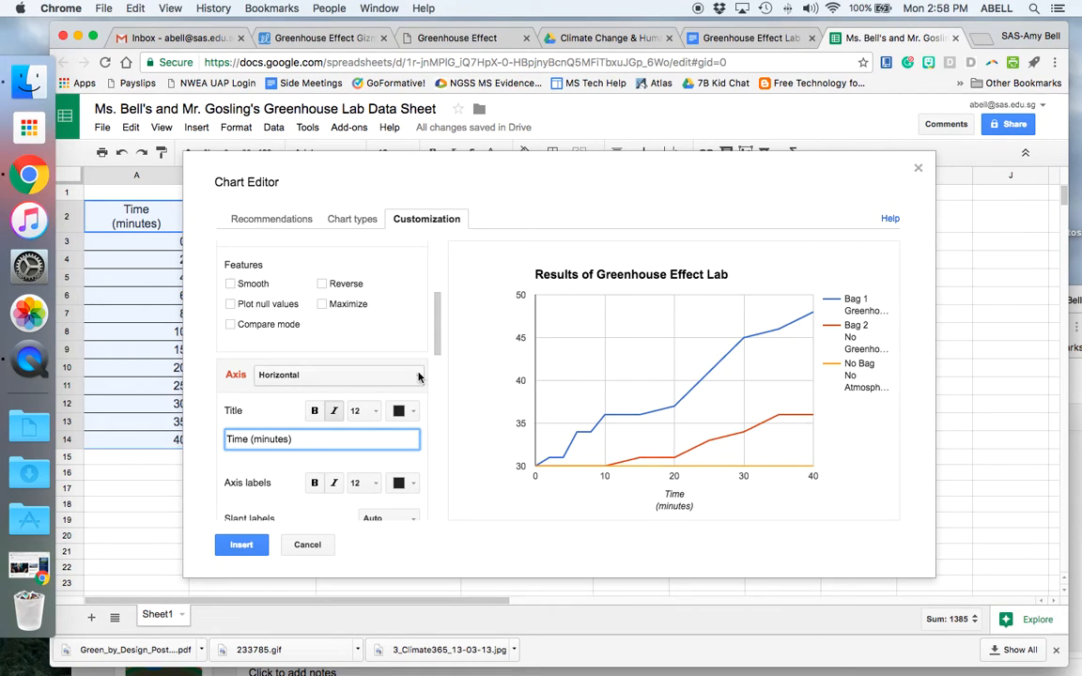
pyautogui.click(419, 377)
pyautogui.click(384, 418)
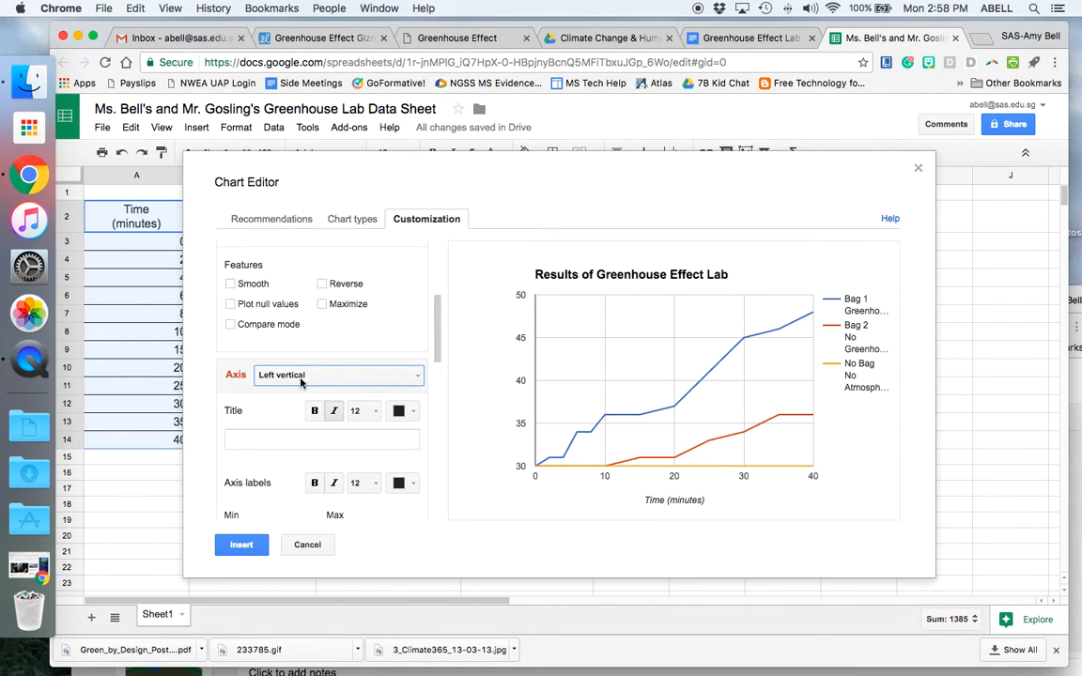
pyautogui.click(280, 443)
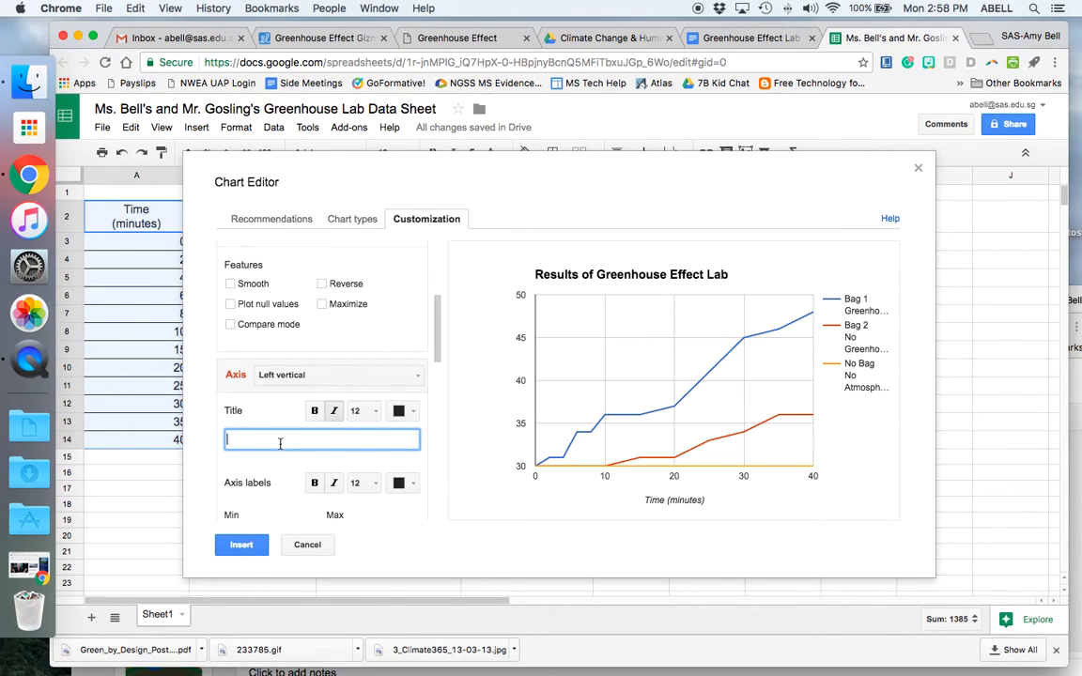
pyautogui.write('Temperature (Celcius')
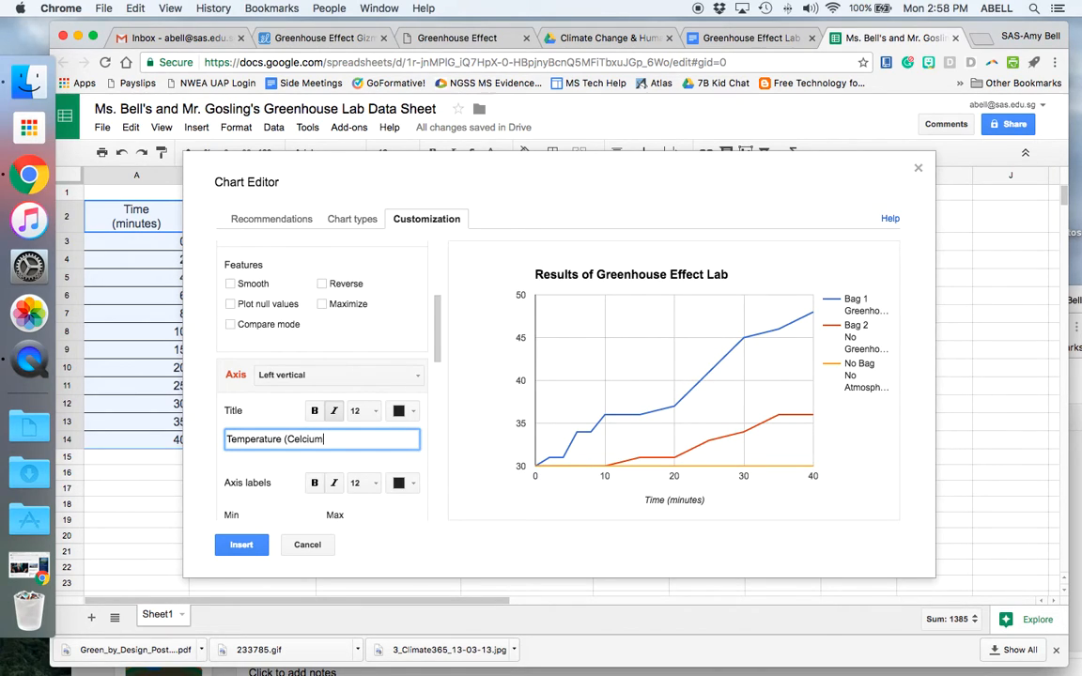
# Set the left vertical axis range to a minimum of 0 and a maximum of 60.
pyautogui.scroll(-3, 297, 456)
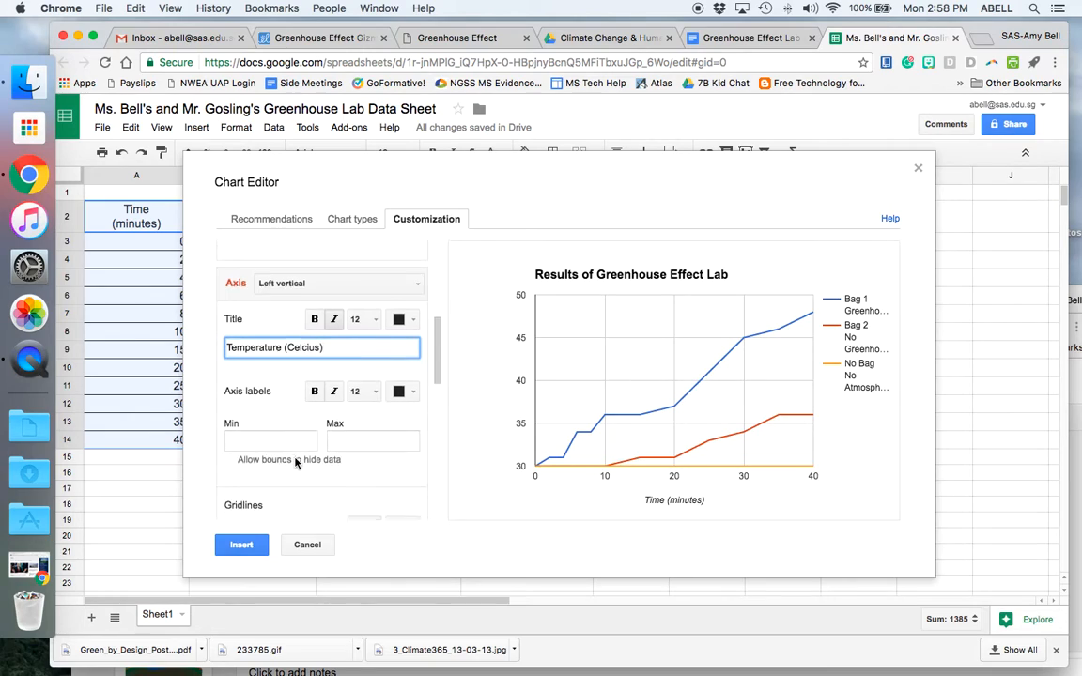
pyautogui.click(272, 375)
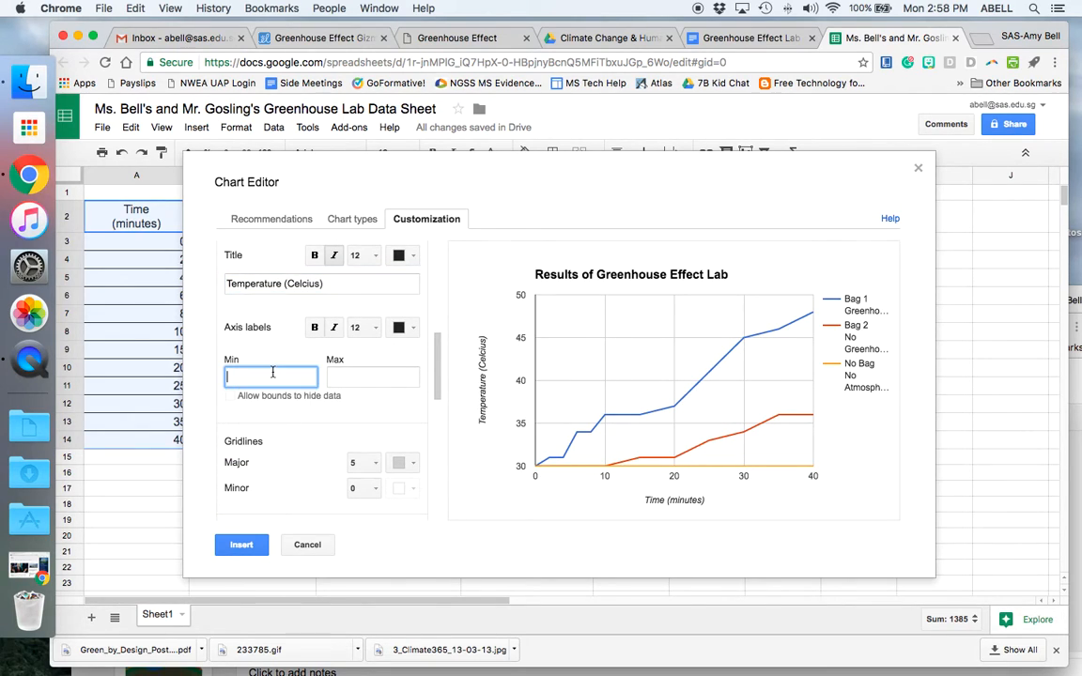
pyautogui.write('0')
pyautogui.click(405, 380)
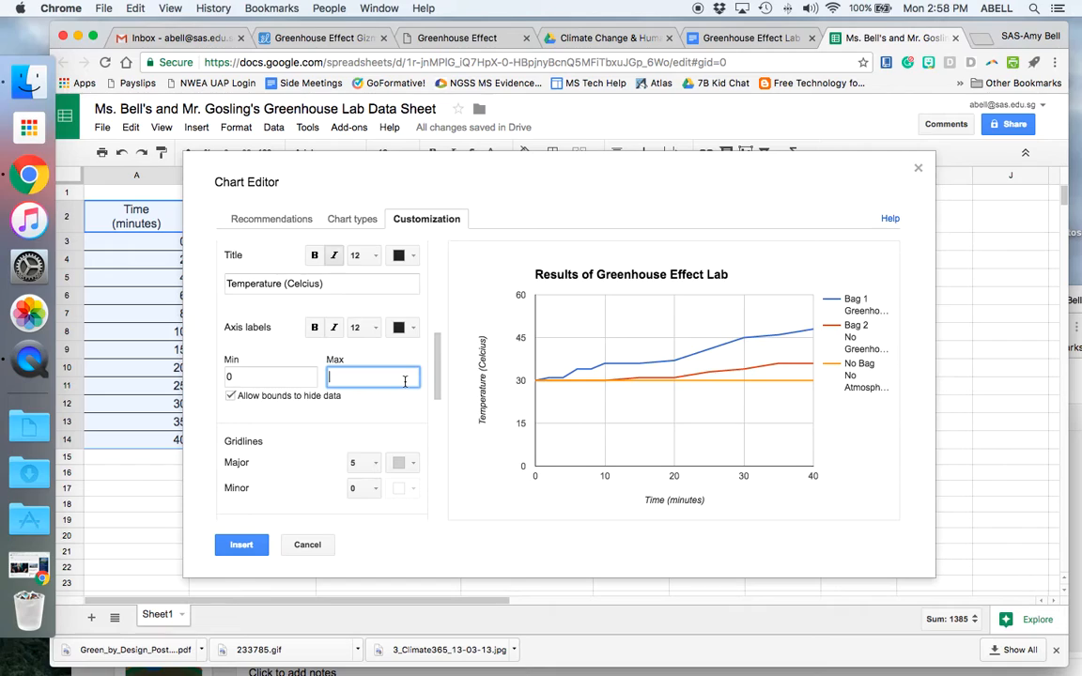
pyautogui.write('60')
pyautogui.click(297, 475)
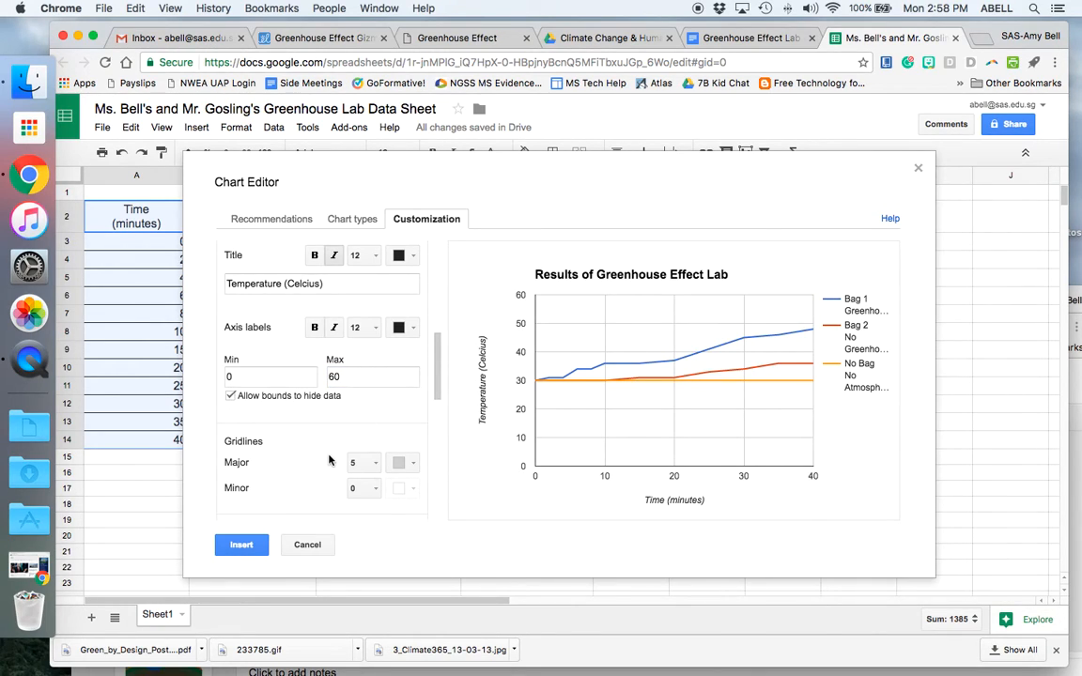
# Change the left vertical axis minimum to 10.
pyautogui.click(246, 379)
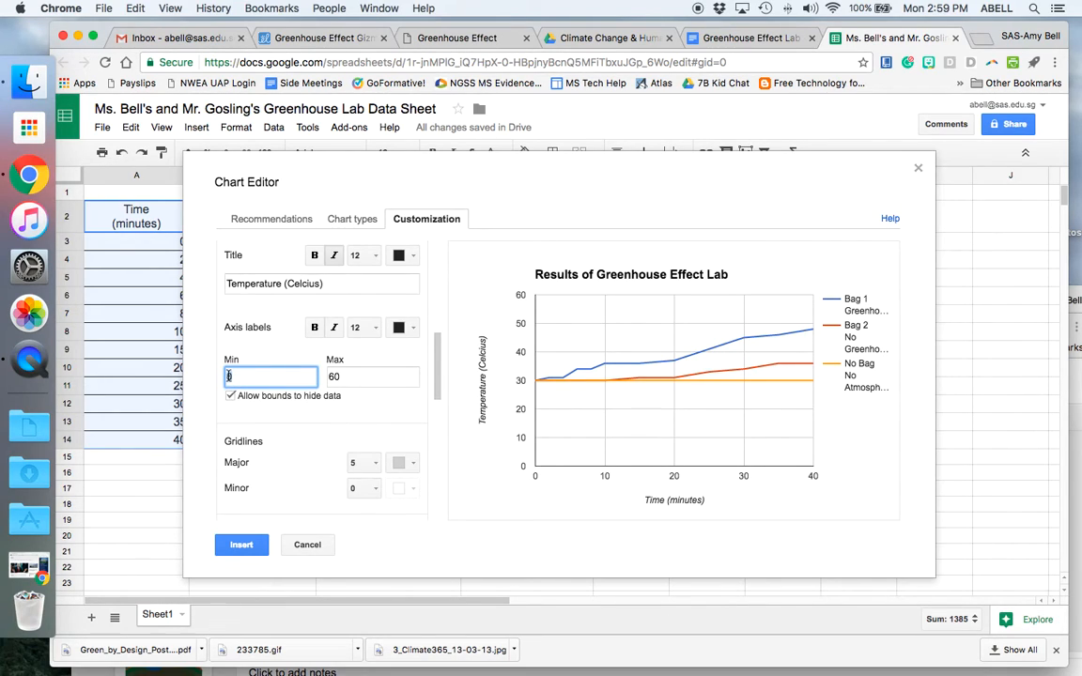
pyautogui.write('10')
pyautogui.click(298, 416)
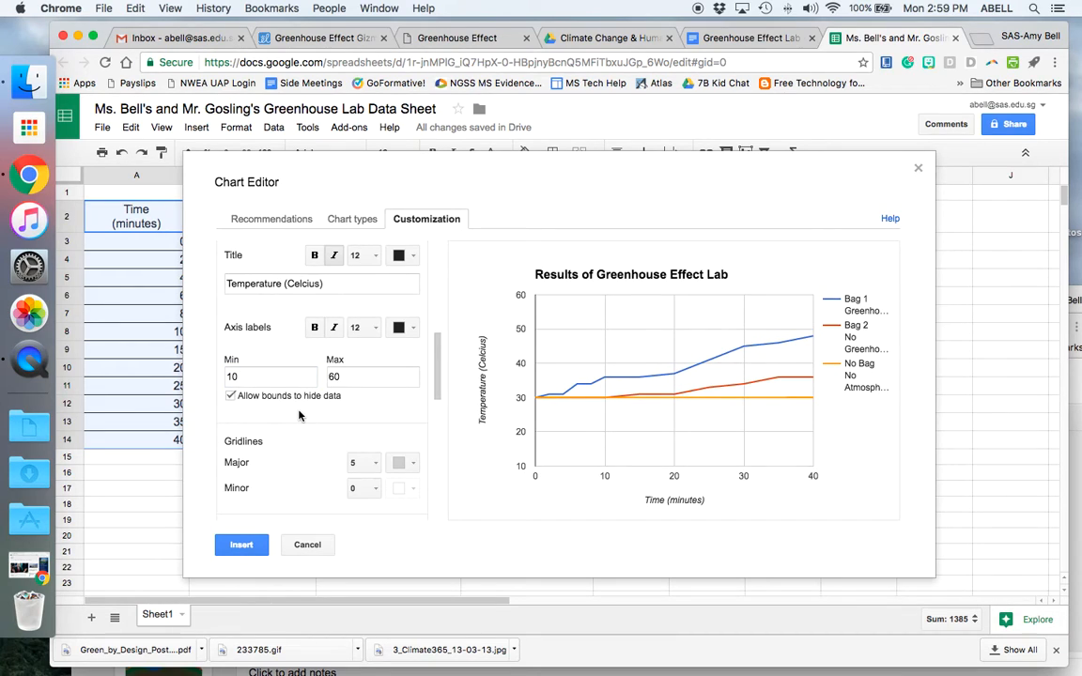
# Check the remaining gridline, number format and series options and insert the line chart into the sheet.
pyautogui.scroll(-5, 375, 452)
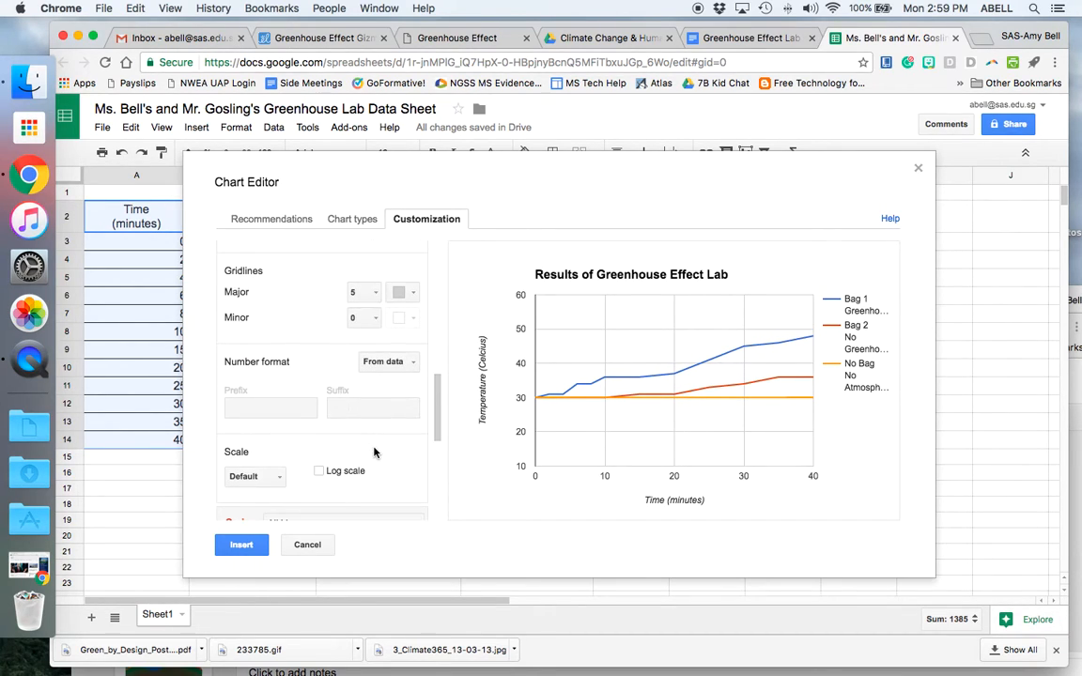
pyautogui.scroll(-4, 375, 451)
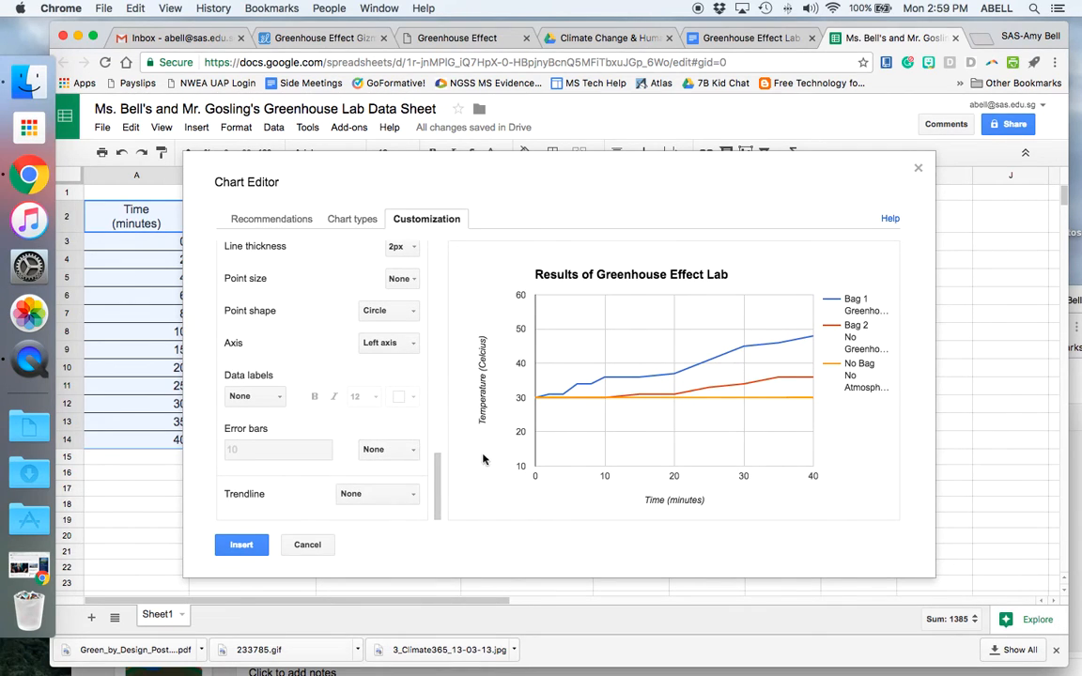
pyautogui.click(242, 544)
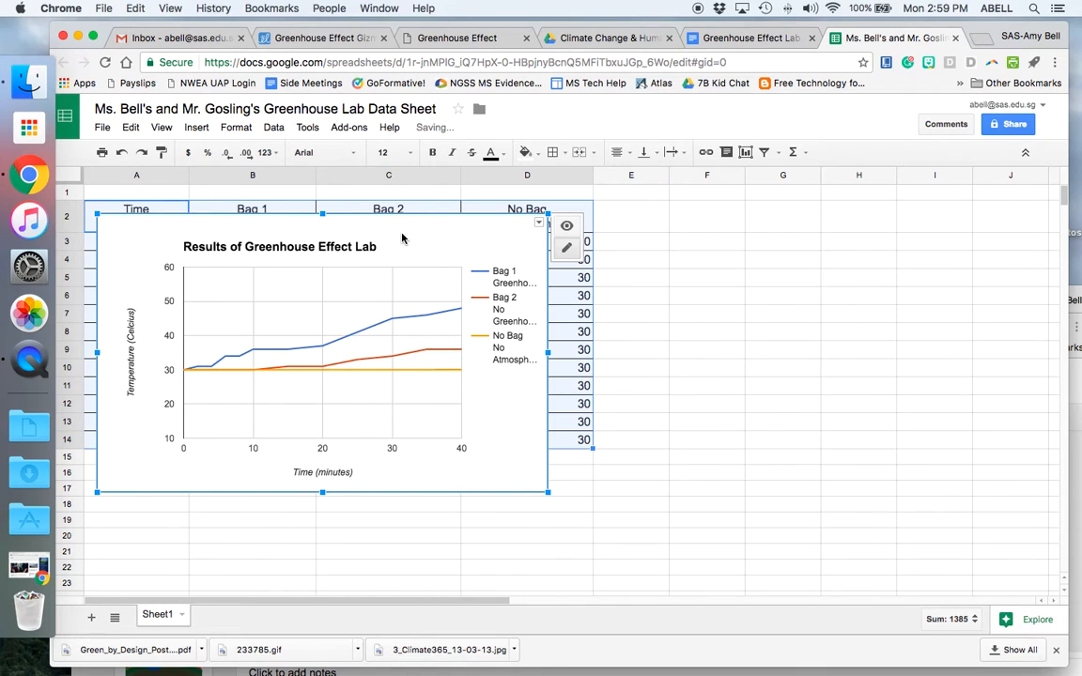
# Move the chart below the data table so that its top edge sits at row 16.
pyautogui.moveTo(404, 222); pyautogui.dragTo(482, 369)
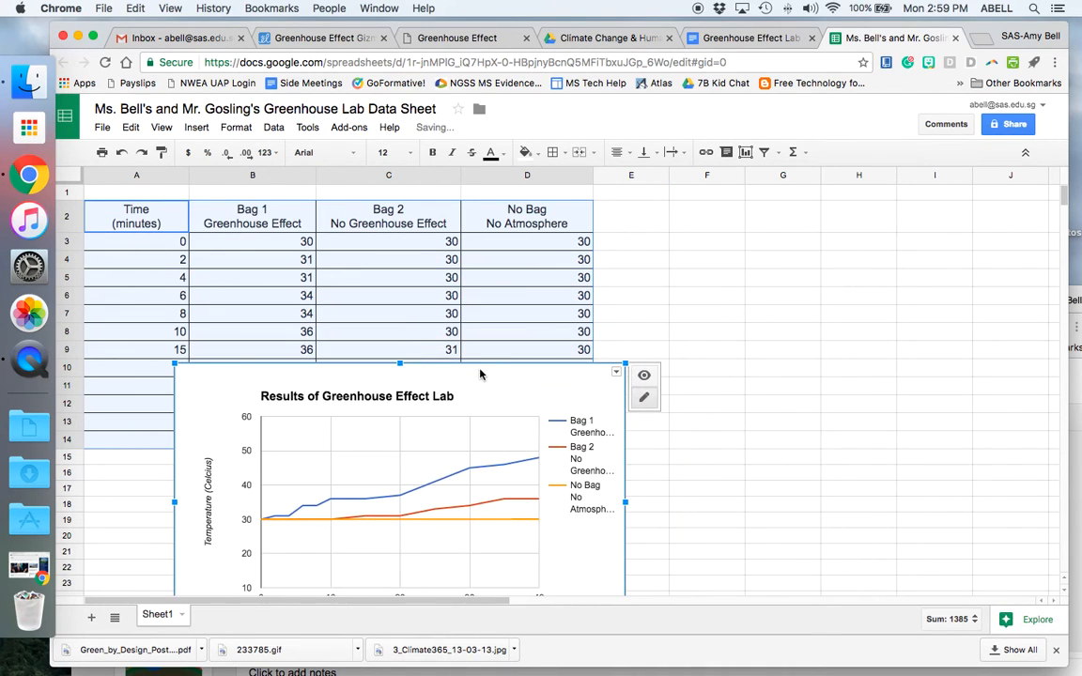
pyautogui.scroll(-3, 829, 410)
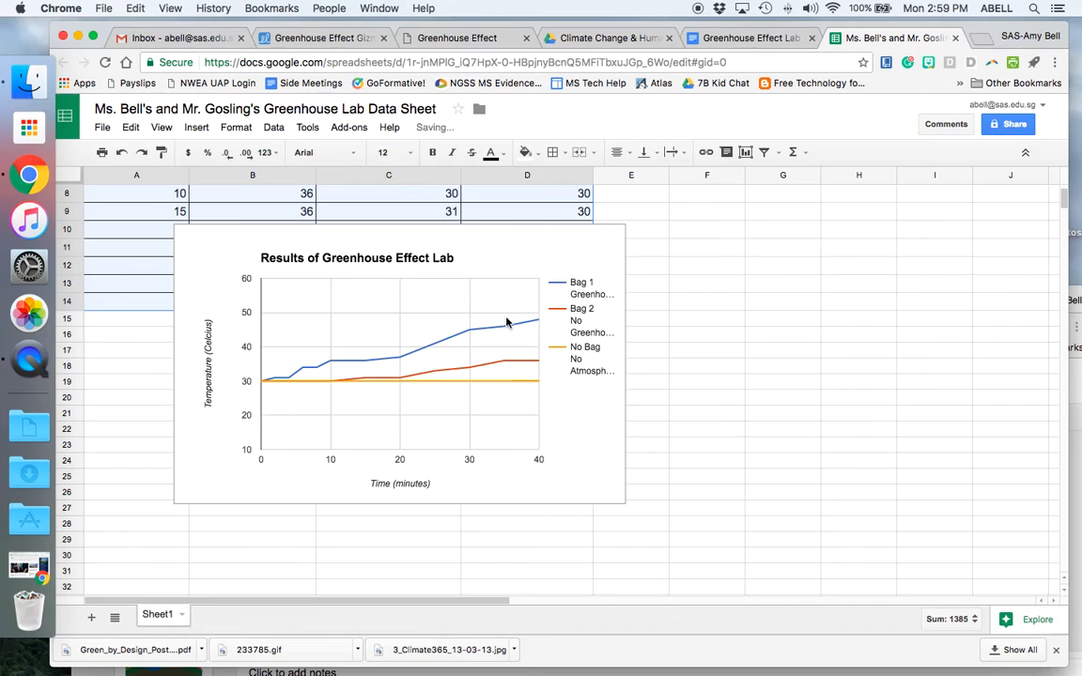
pyautogui.click(455, 300)
pyautogui.moveTo(504, 236); pyautogui.dragTo(482, 337)
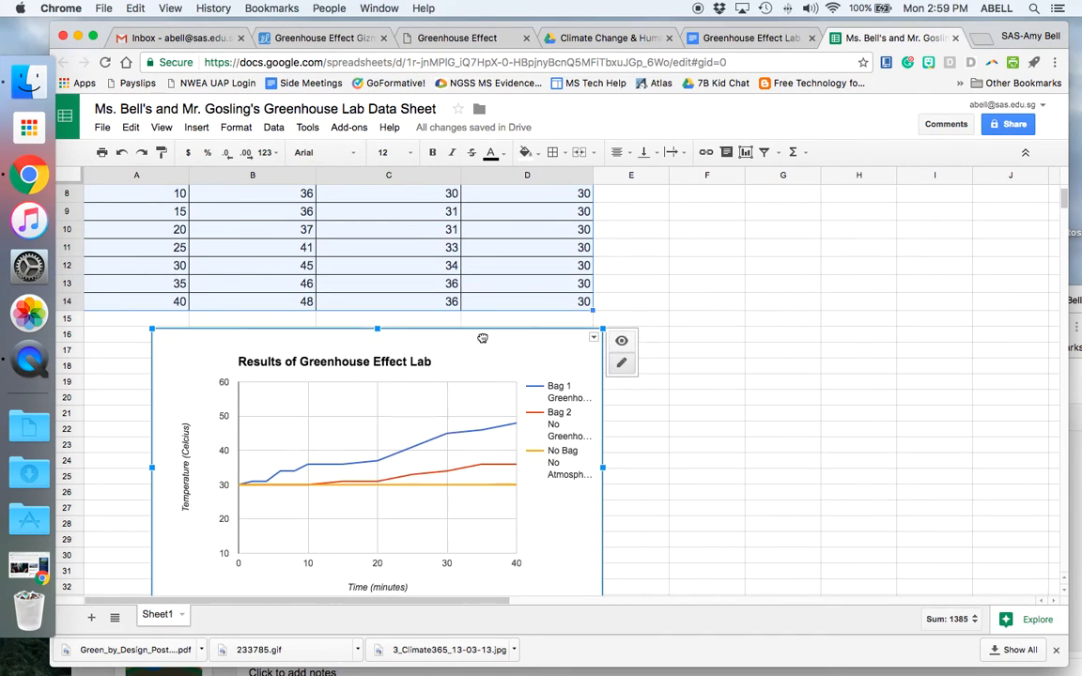
# Enlarge the chart from its lower corner so that its right edge reaches into column H.
pyautogui.scroll(-3, 873, 394)
pyautogui.click(591, 423)
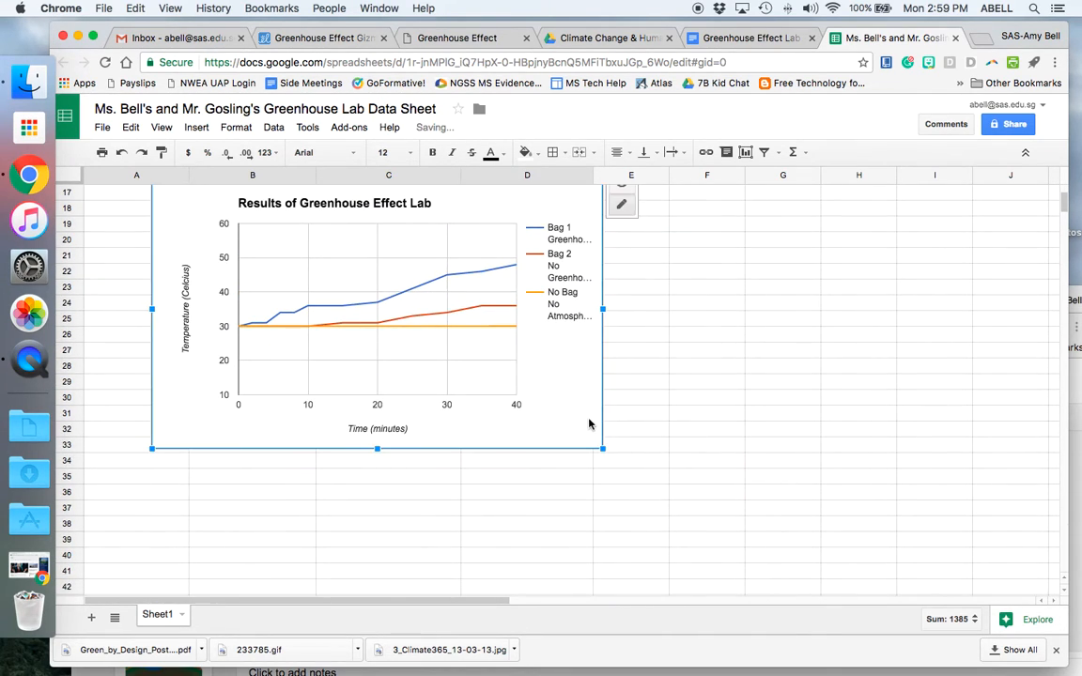
pyautogui.moveTo(624, 455); pyautogui.dragTo(859, 523)
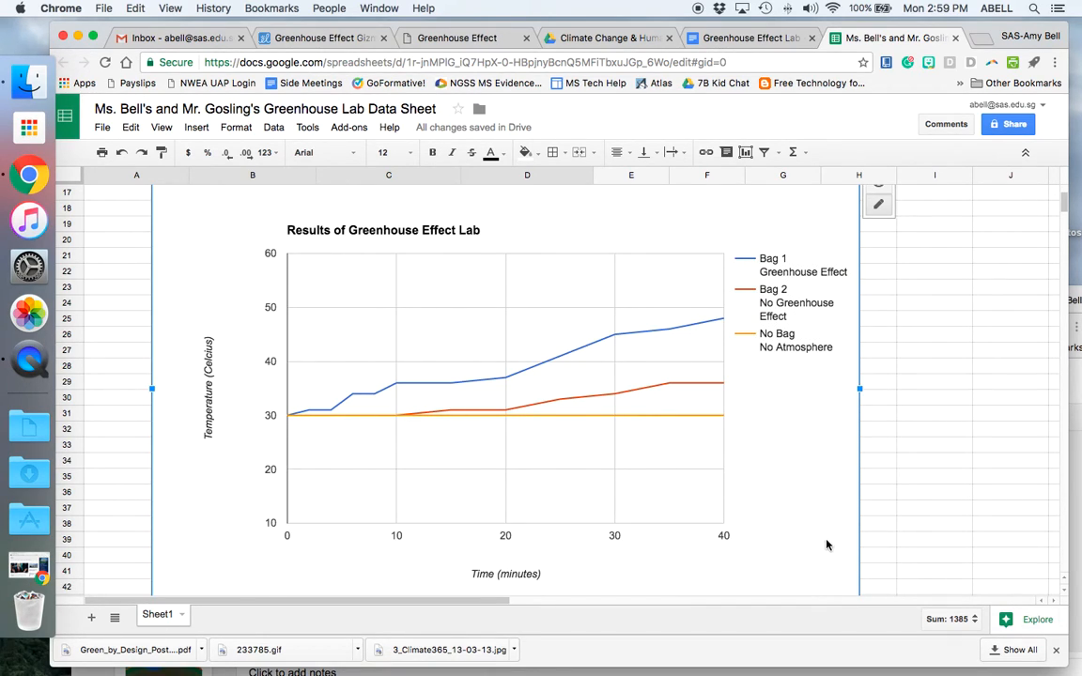
pyautogui.scroll(1, 827, 544)
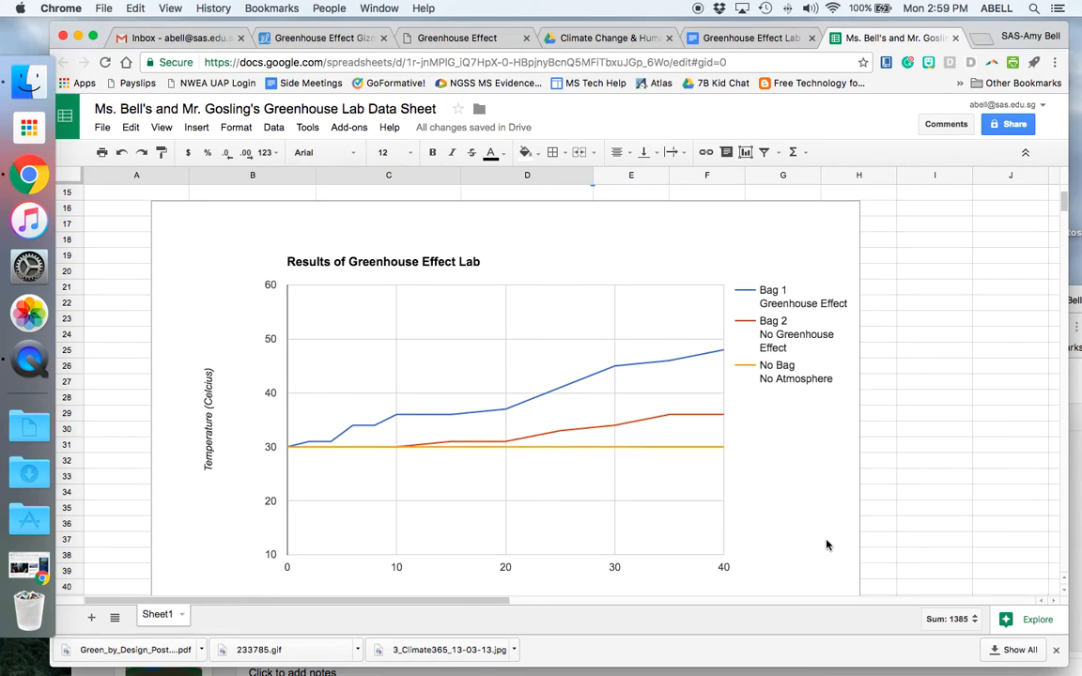
# Copy the enlarged Results of Greenhouse Effect Lab chart to the clipboard.
pyautogui.click(813, 280)
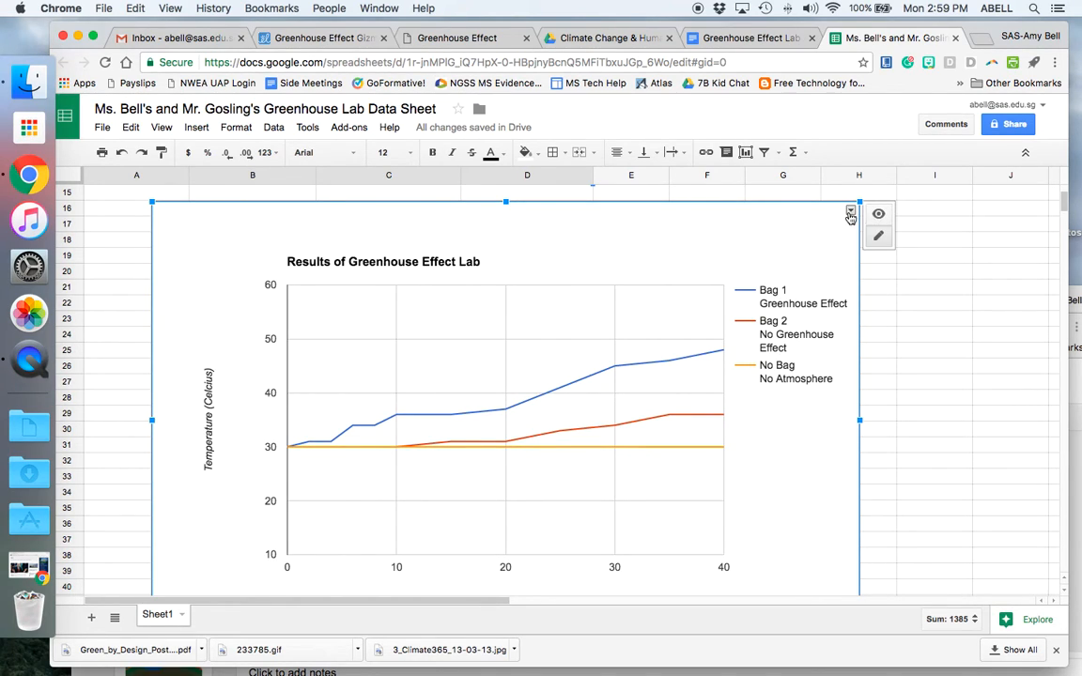
pyautogui.click(850, 214)
pyautogui.click(789, 376)
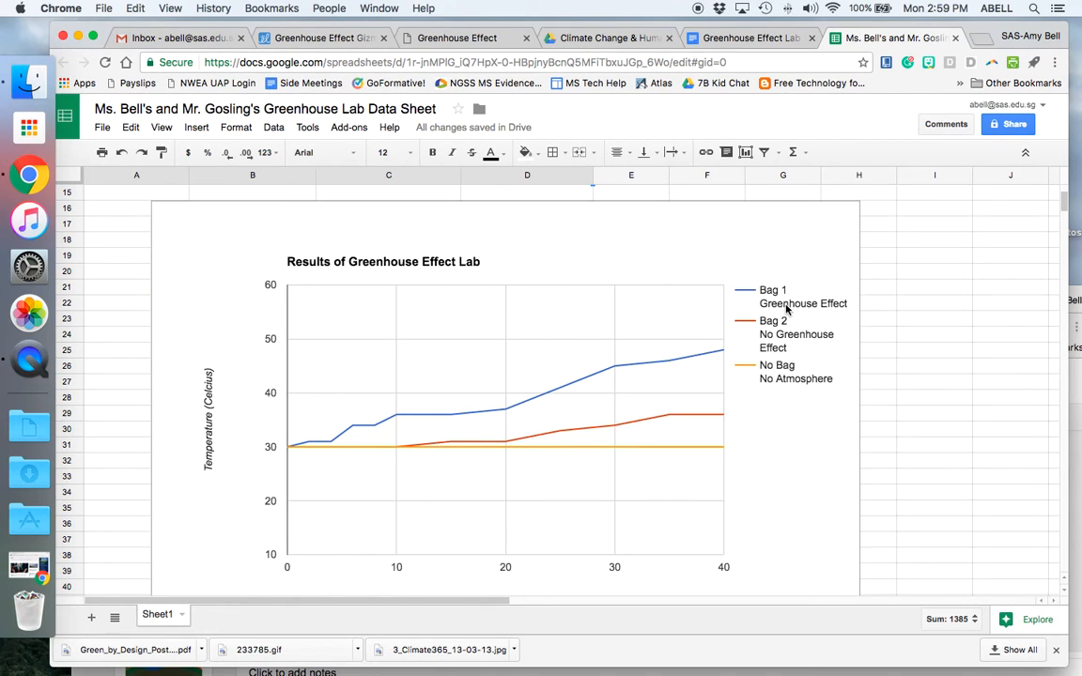
# Switch to the Greenhouse Effect Lab document and paste the chart below the Graphing Your Data instructions, linked to the spreadsheet.
pyautogui.click(746, 38)
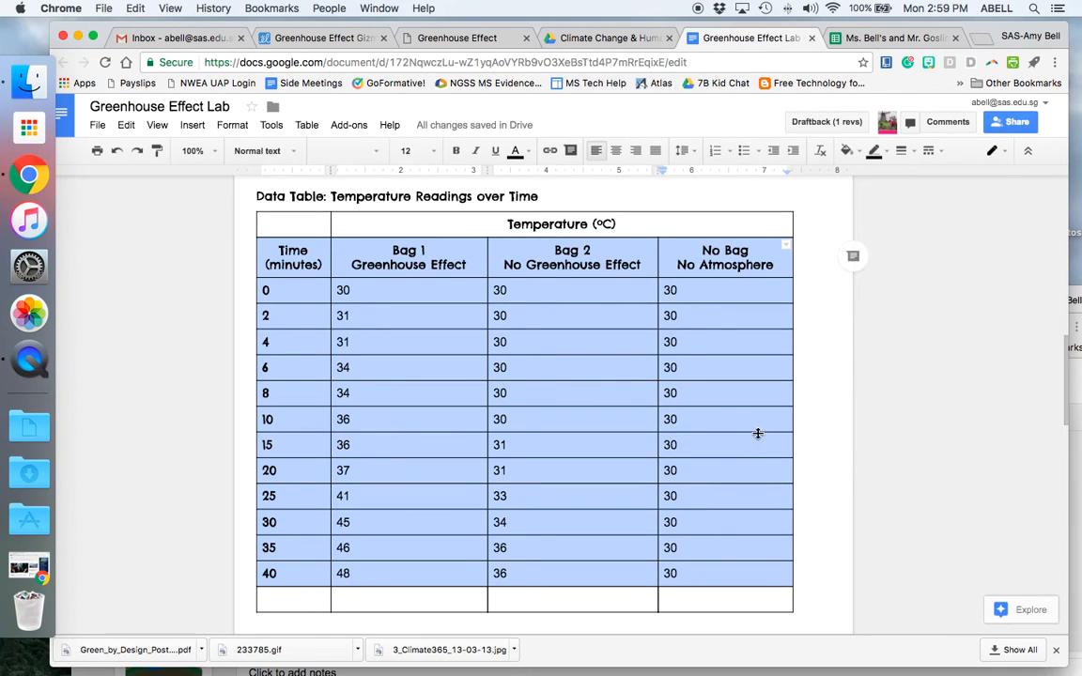
pyautogui.click(816, 442)
pyautogui.scroll(-10, 816, 442)
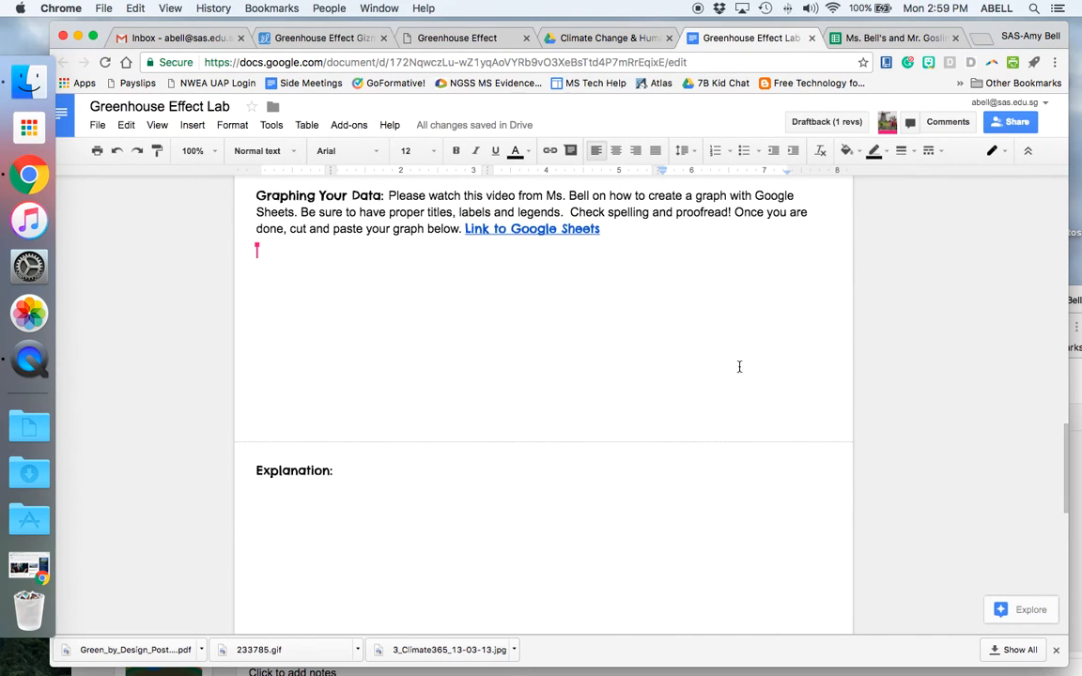
pyautogui.click(330, 277)
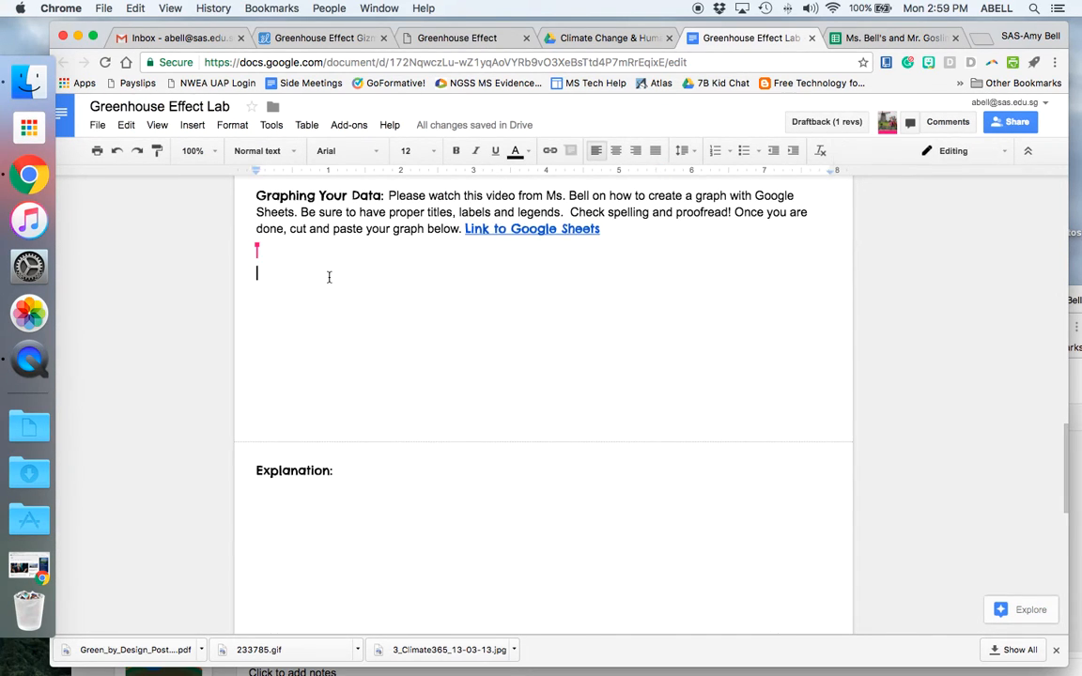
pyautogui.click(199, 125)
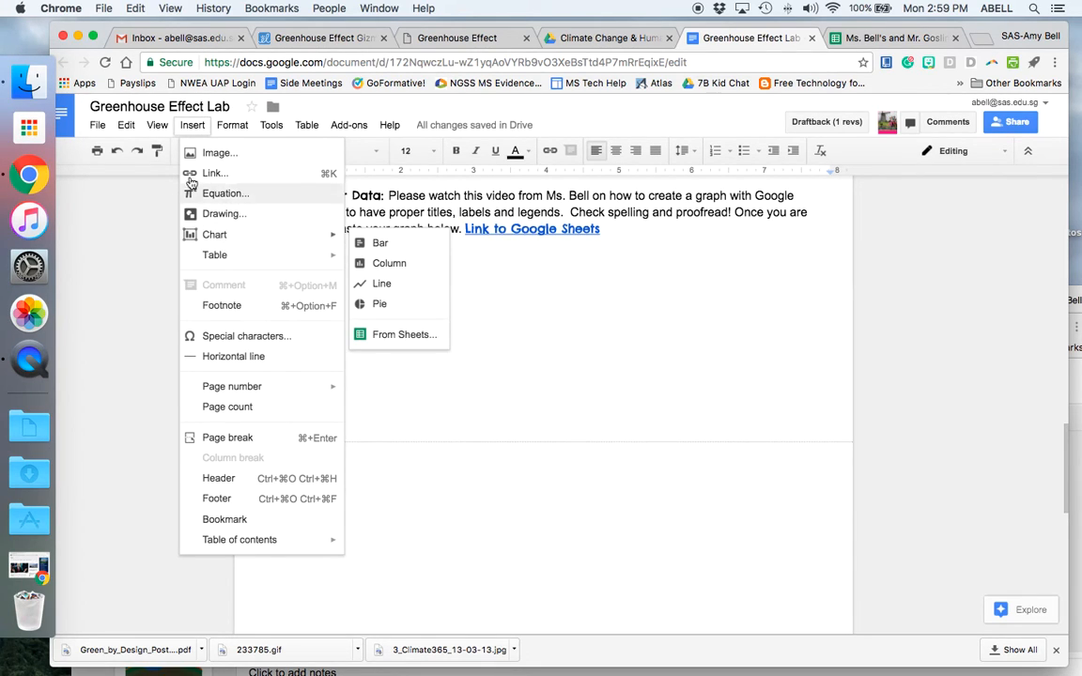
pyautogui.moveTo(126, 129)
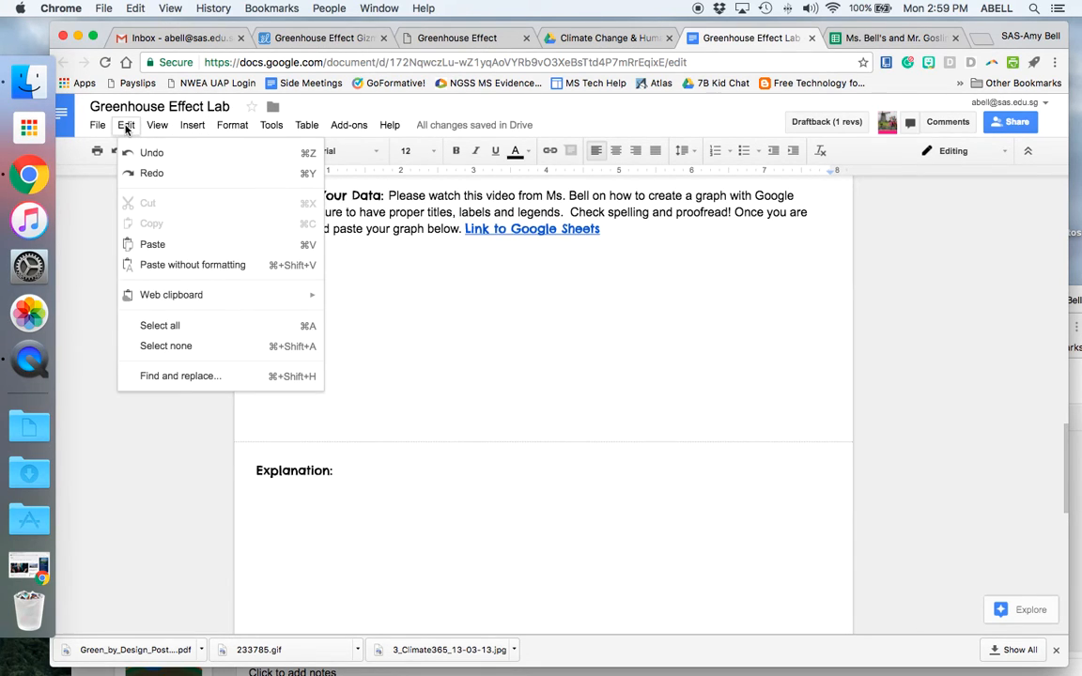
pyautogui.click(151, 244)
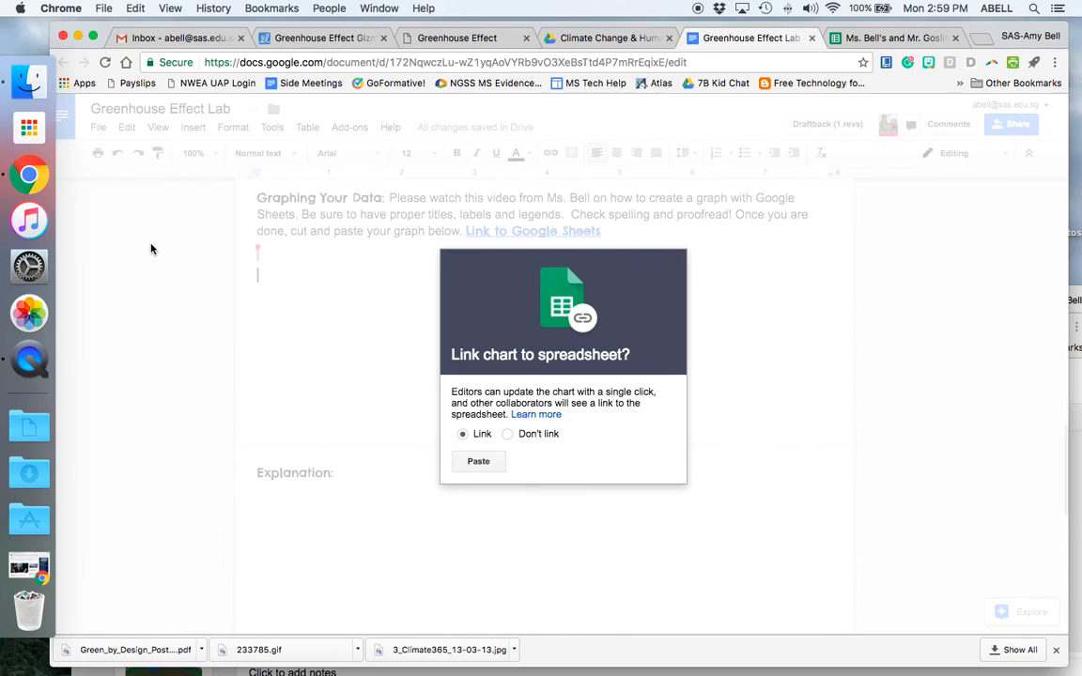
pyautogui.click(478, 461)
# Review the pasted graph and place the cursor in the blank space above the Explanation heading.
pyautogui.scroll(-3, 682, 410)
pyautogui.scroll(5, 682, 411)
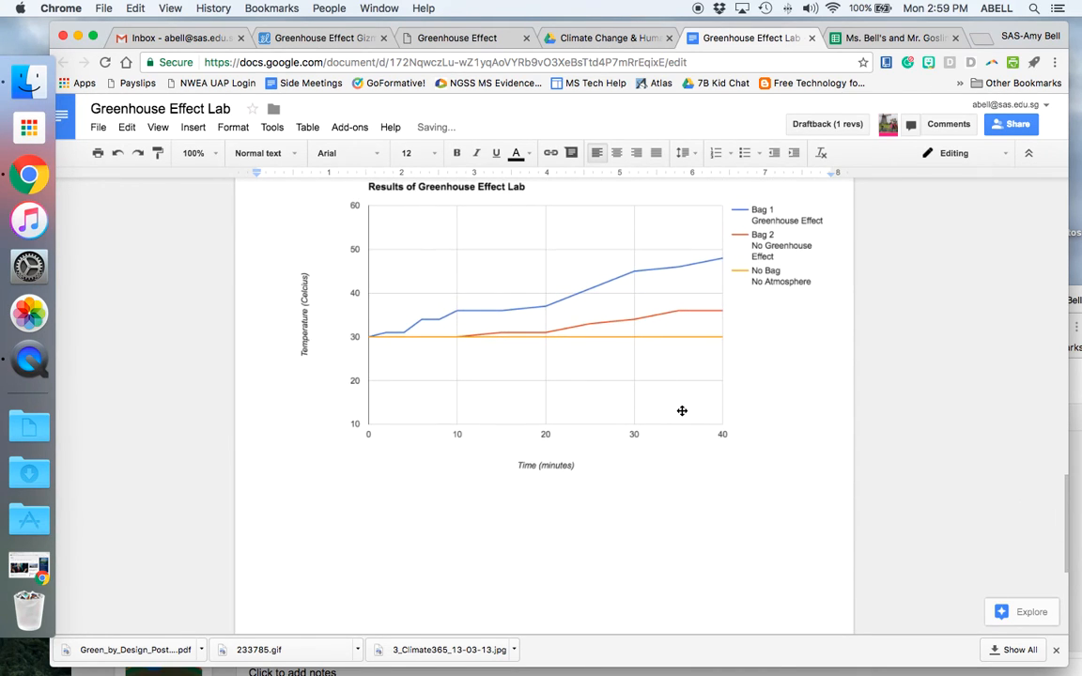
pyautogui.scroll(-9, 682, 411)
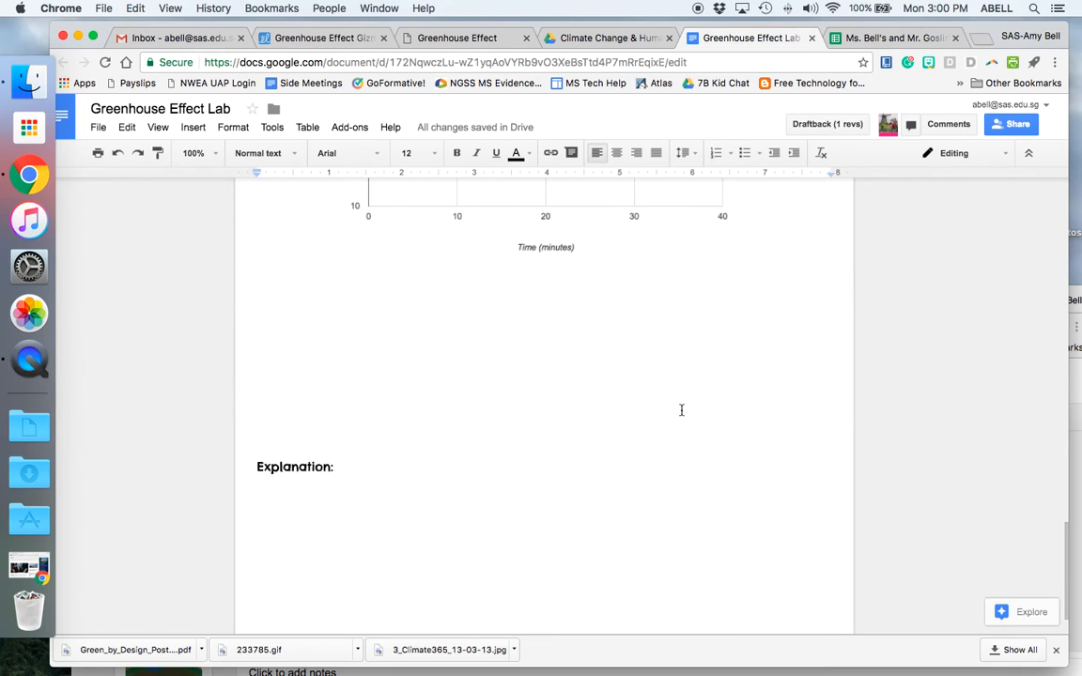
pyautogui.click(362, 386)
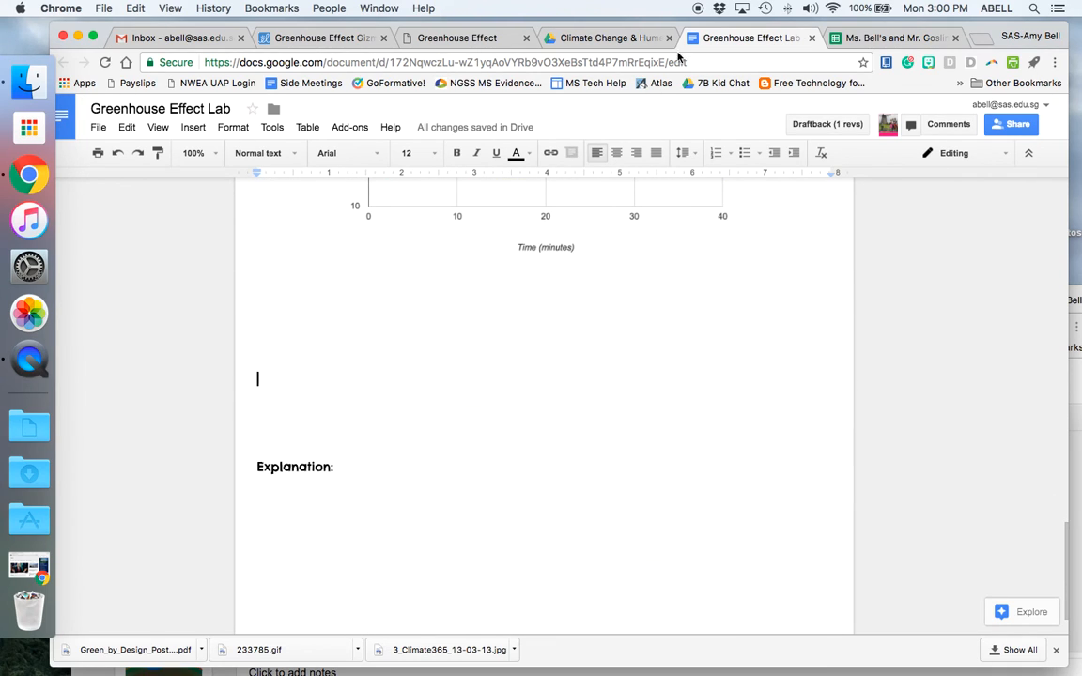